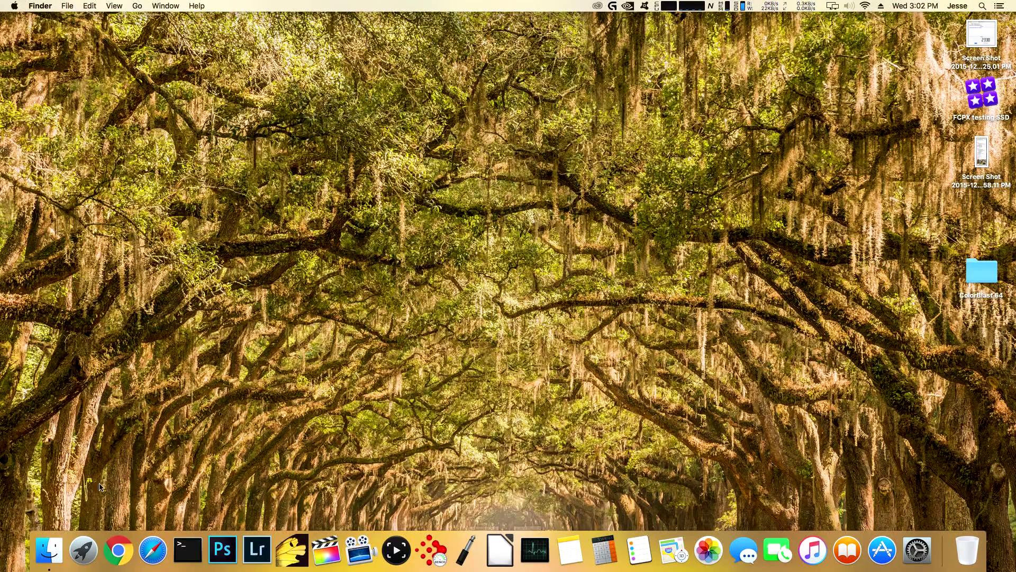
- Show the Downloads folder in Finder, with WebDriver-346.03.15f04.pkg, Clover Configurator and CCV.zip, after closing About This Mac
left_click(50, 550)
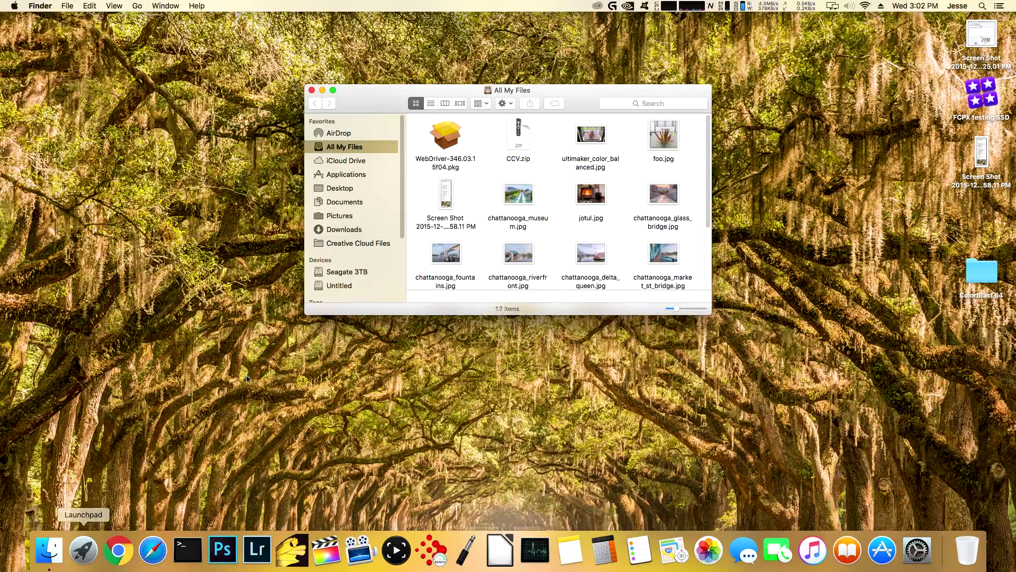
scroll(380, 183, "down", 5)
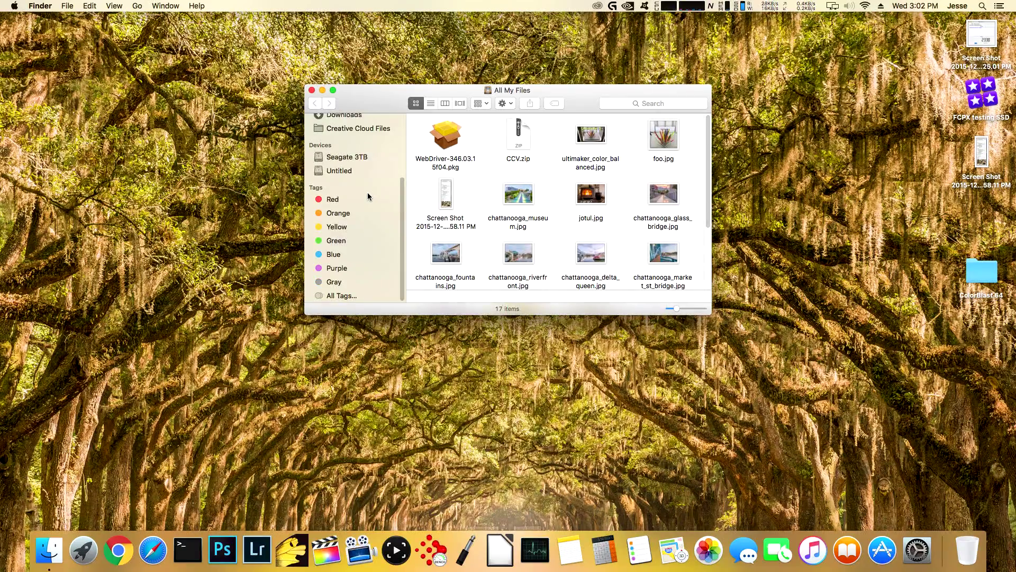
scroll(369, 197, "up", 5)
left_click(357, 230)
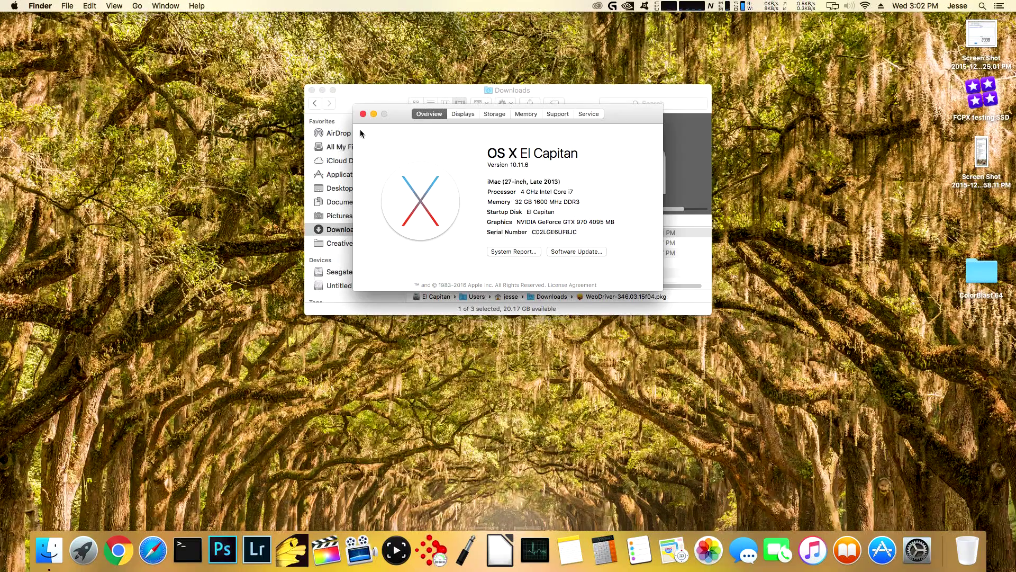
left_click(363, 114)
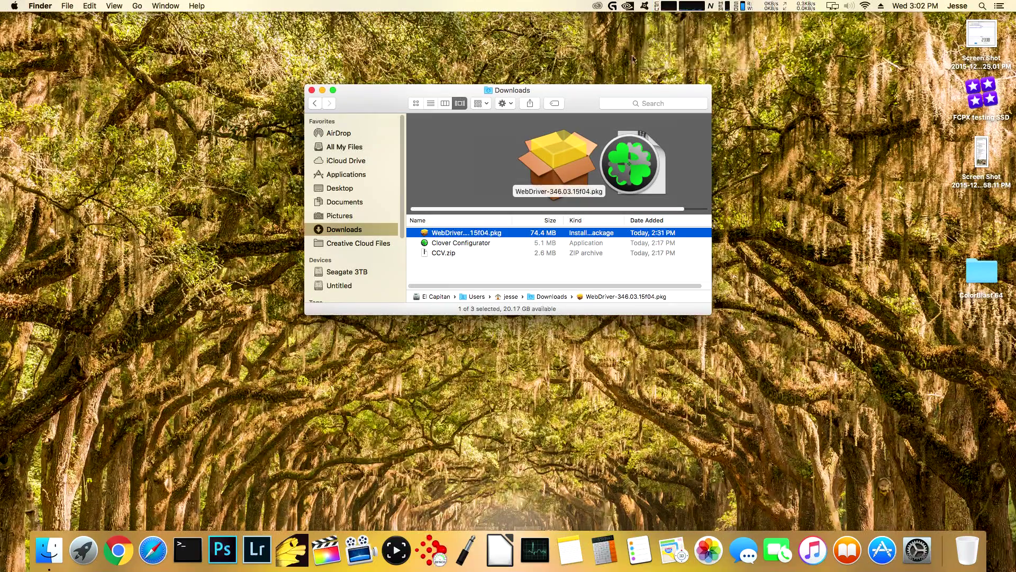
- Launch Clover Configurator and mount the disk0s1 EFI partition, authorizing with the account password
double_click(436, 245)
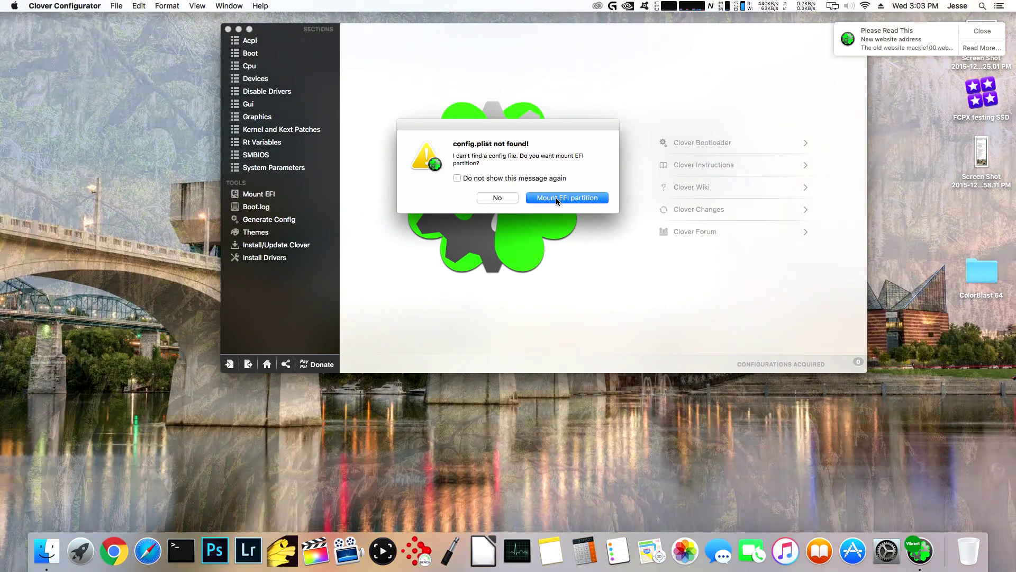
left_click(556, 198)
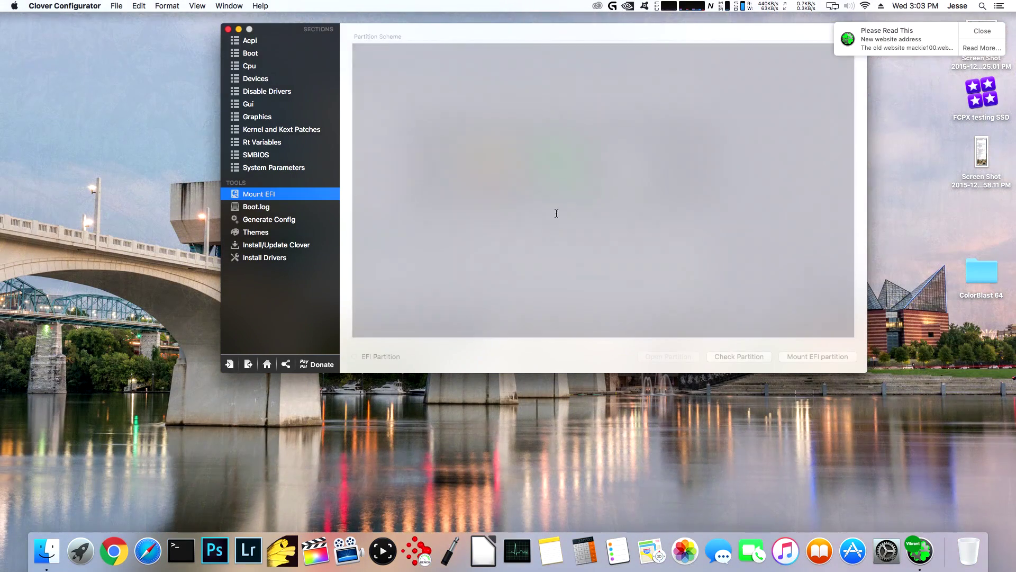
left_click(812, 357)
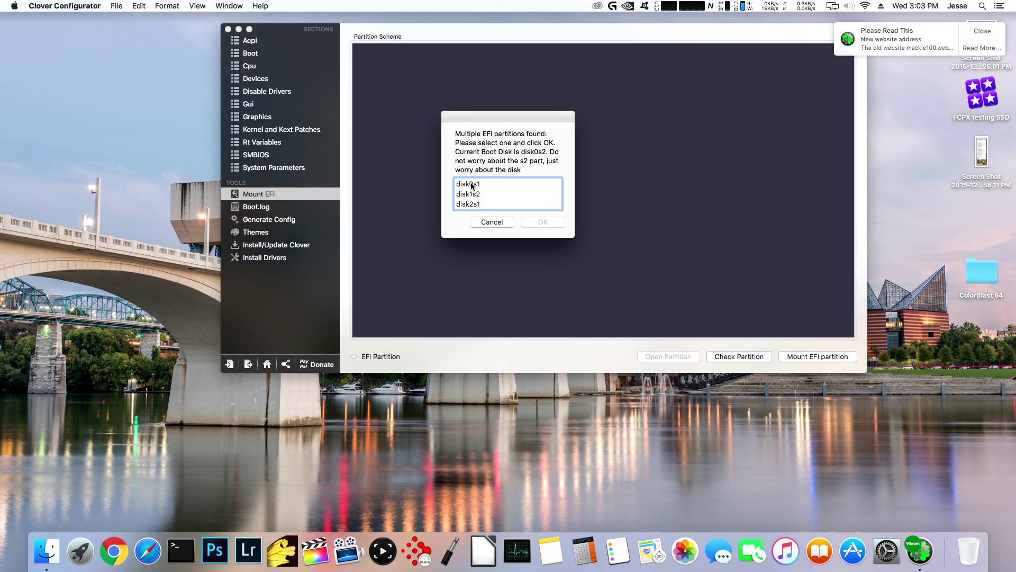
left_click(471, 185)
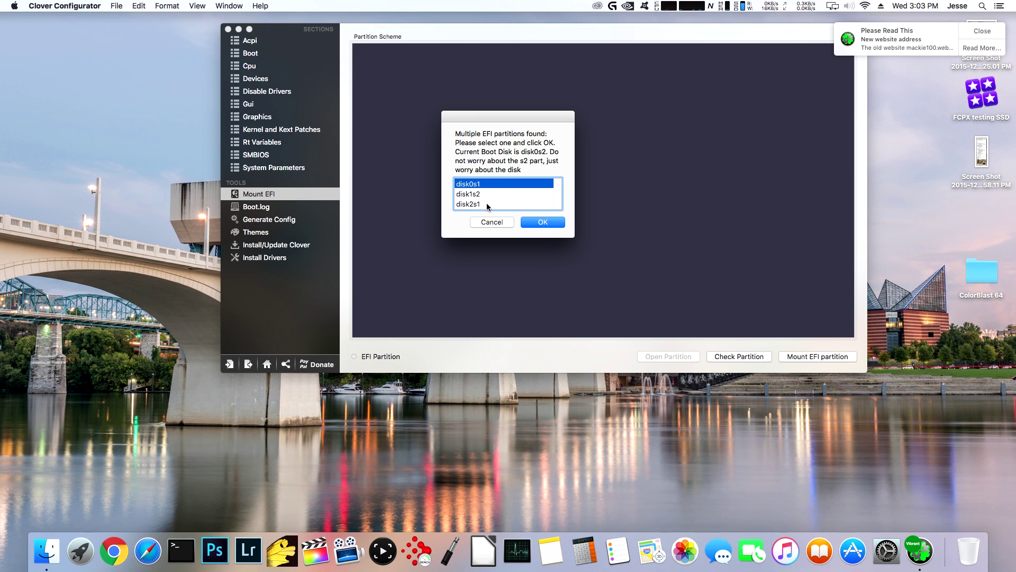
left_click(550, 224)
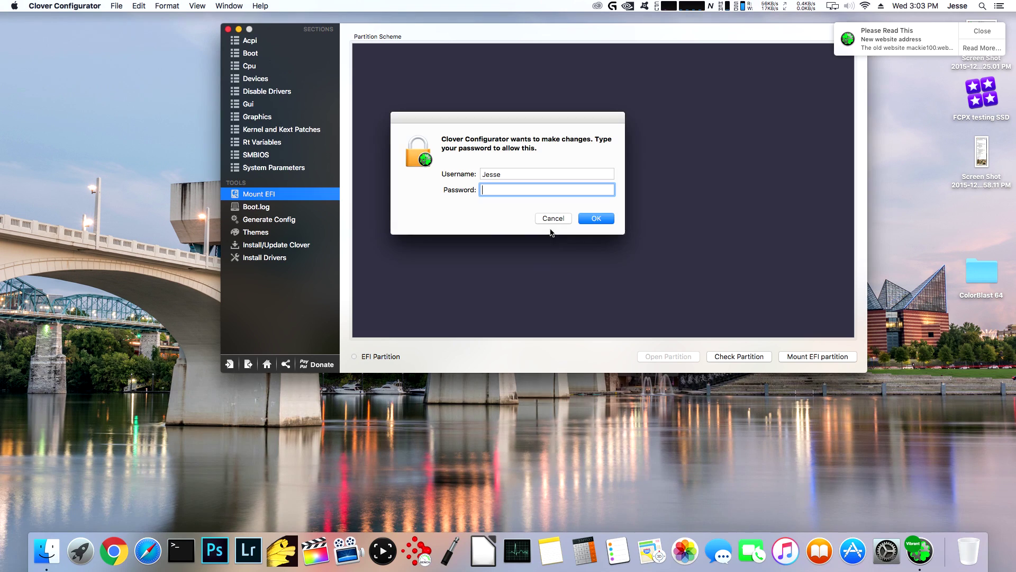
type("••••••••")
key("Return")
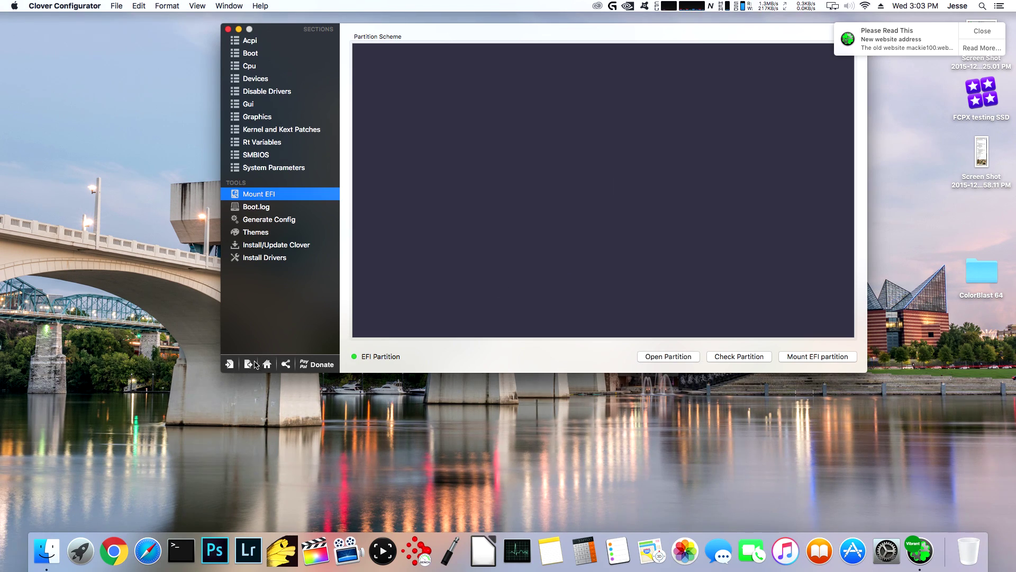
- Import config.plist from the EFI volume's EFI/CLOVER folder into the editor
left_click(229, 364)
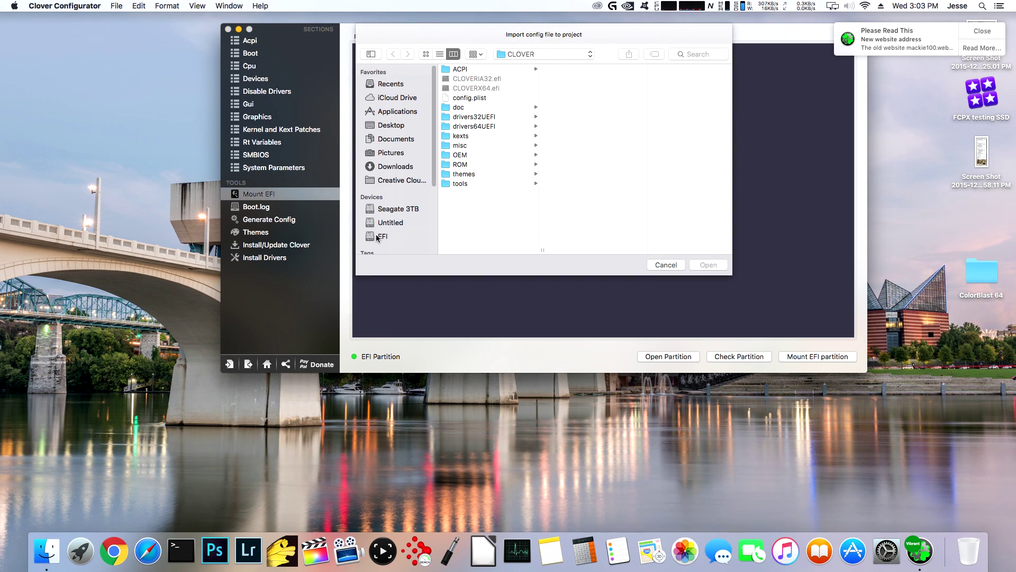
left_click(380, 236)
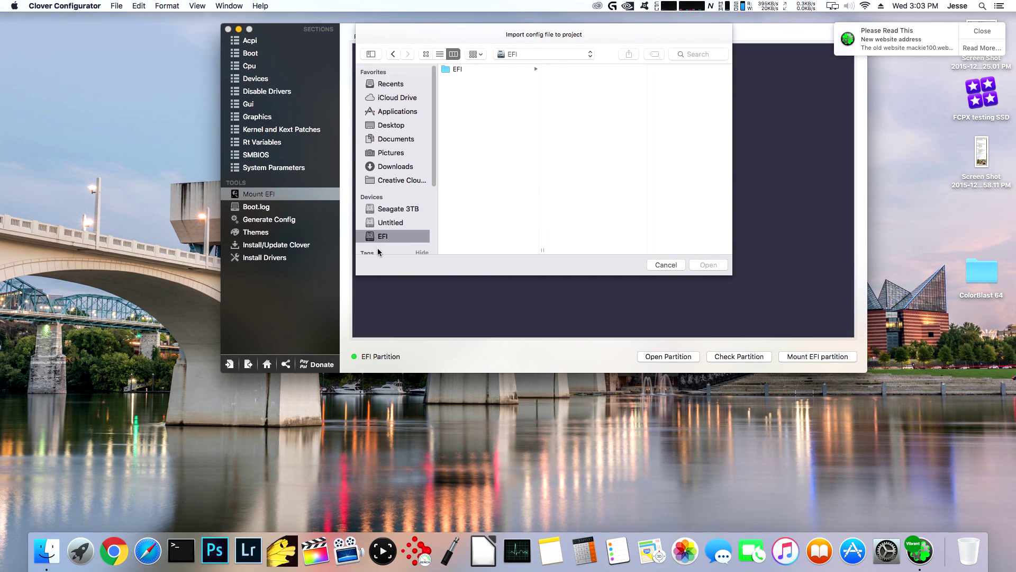
left_click(446, 70)
left_click(556, 88)
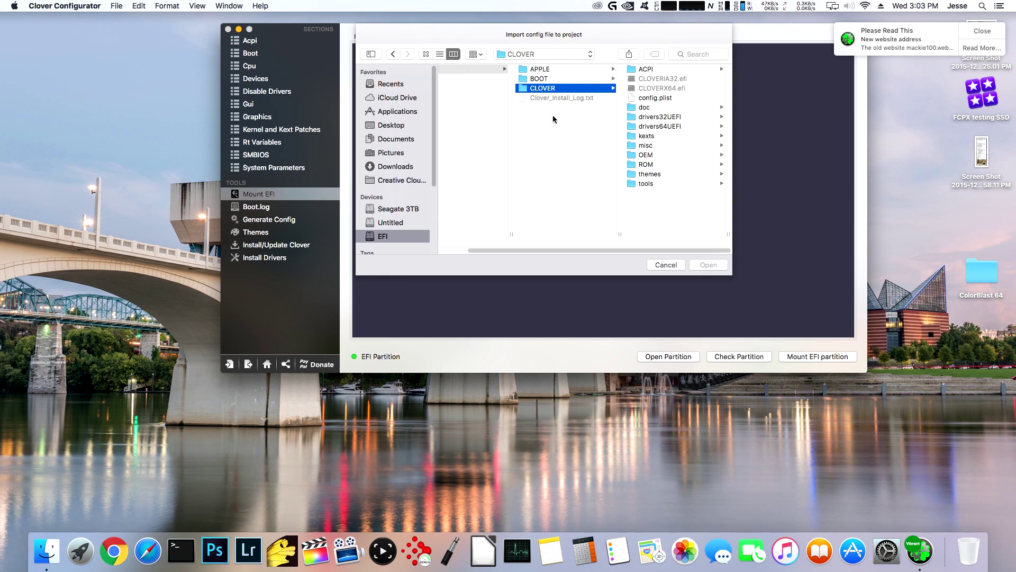
left_click(660, 98)
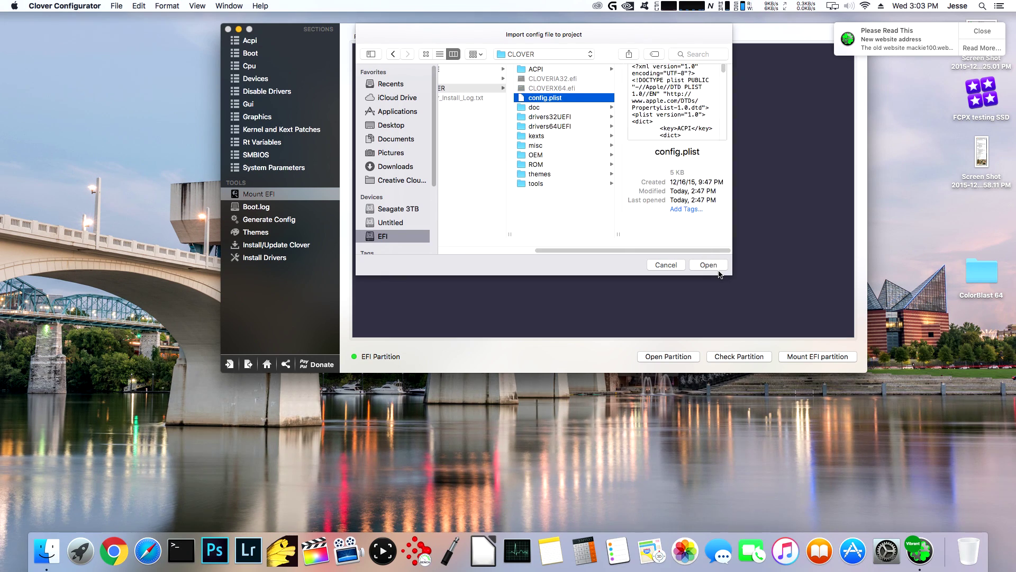
left_click(719, 268)
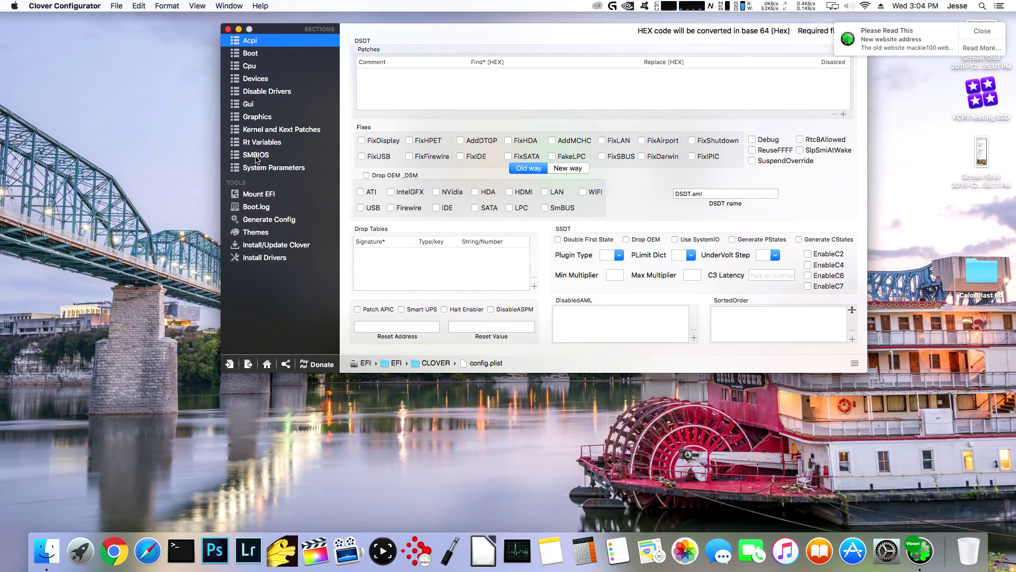
- Apply the iMac (14,2) Haswell profile to the SMBIOS section with the model picker
left_click(256, 155)
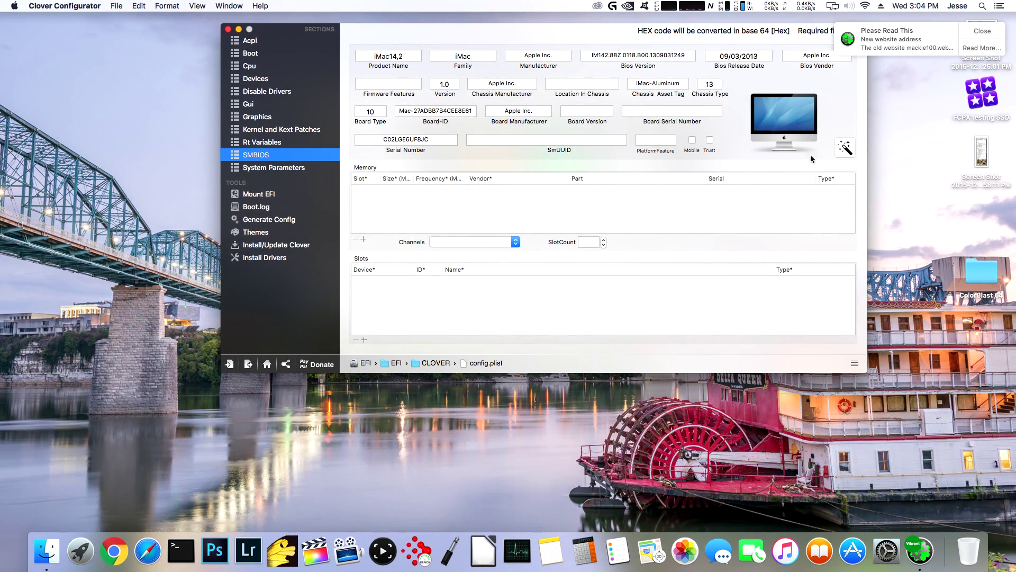
left_click(846, 150)
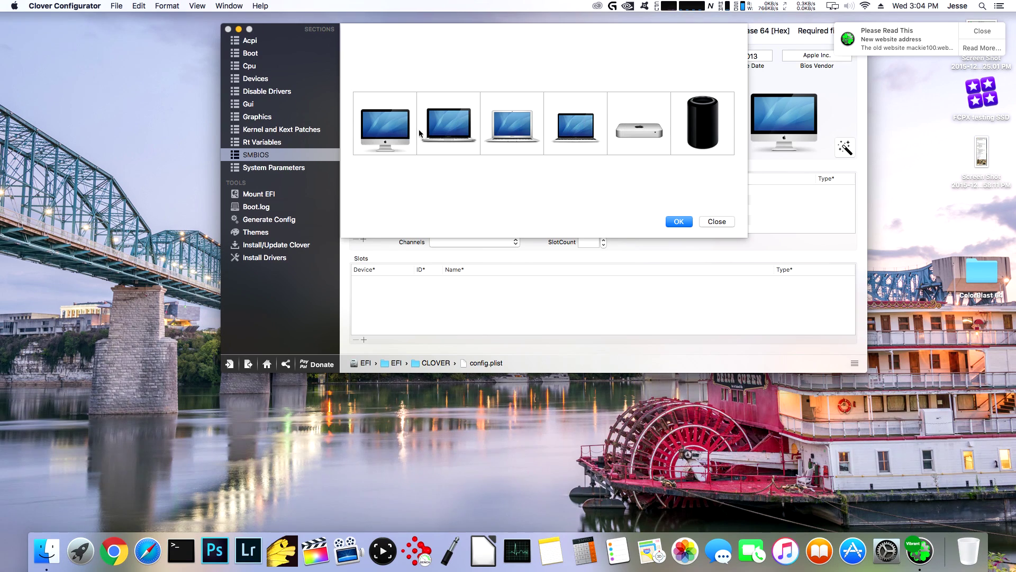
left_click(388, 144)
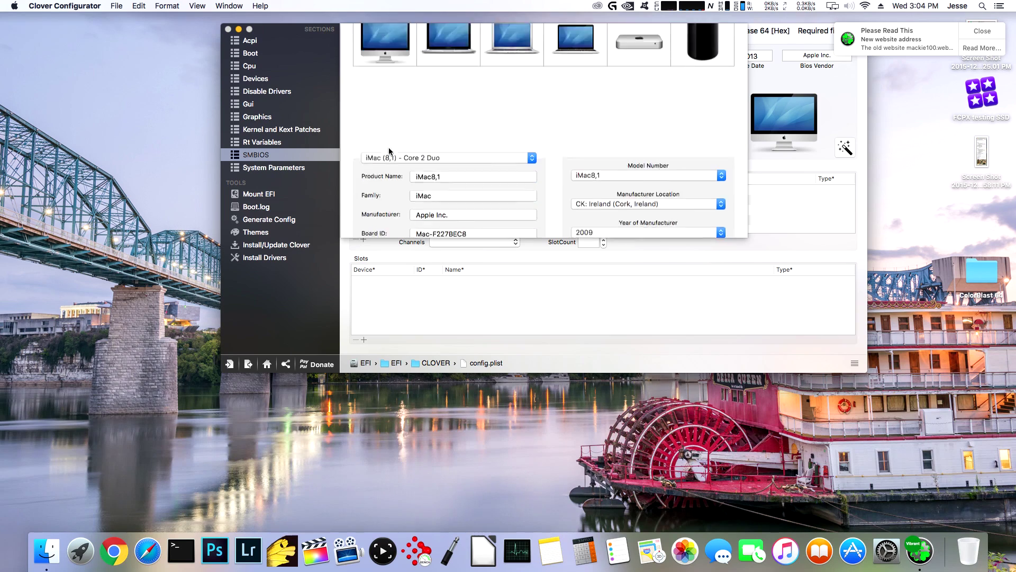
left_click(419, 39)
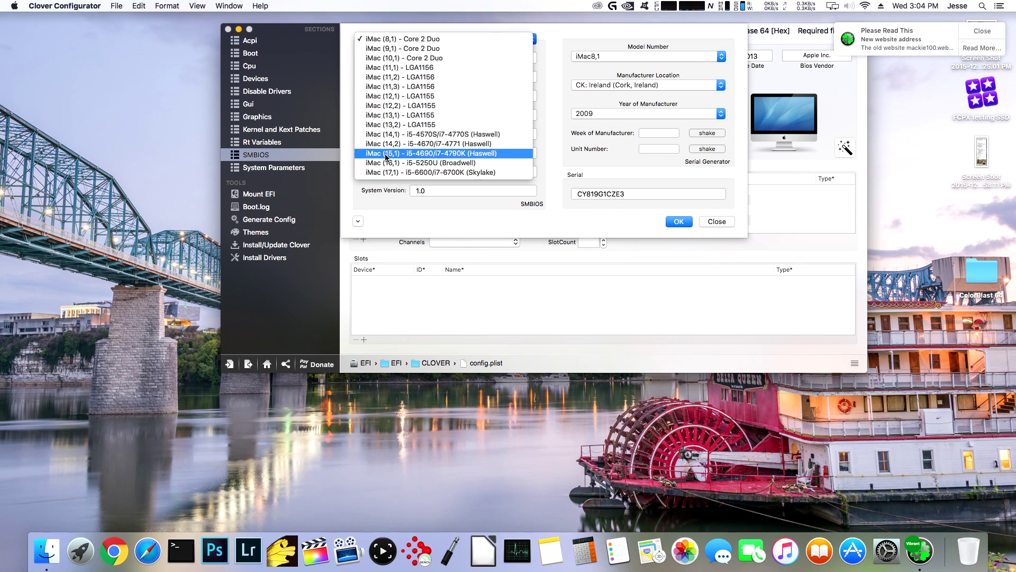
left_click(408, 146)
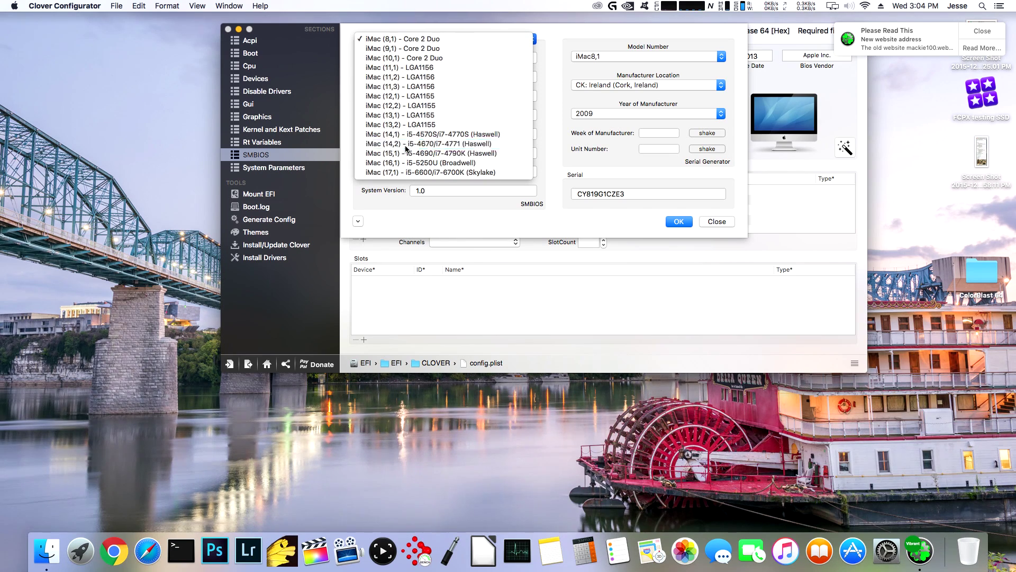
left_click(679, 222)
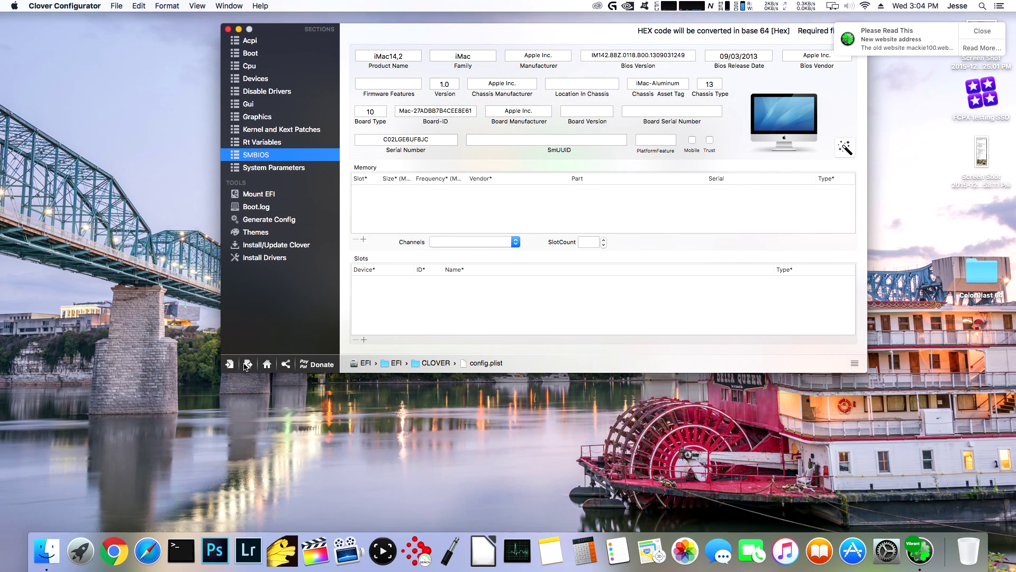
- Save config.plist from the toolbar save menu
left_click(247, 364)
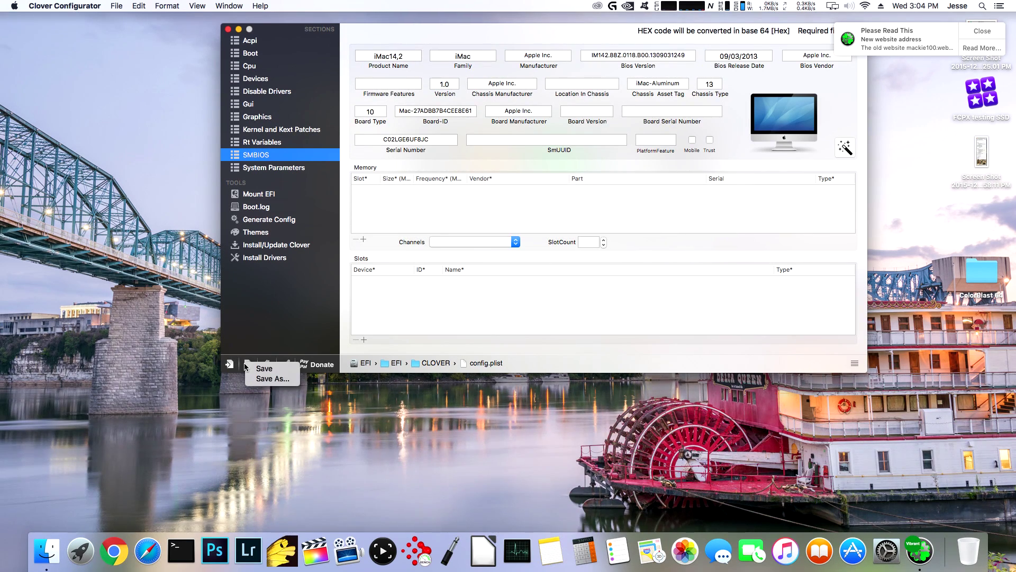
left_click(262, 369)
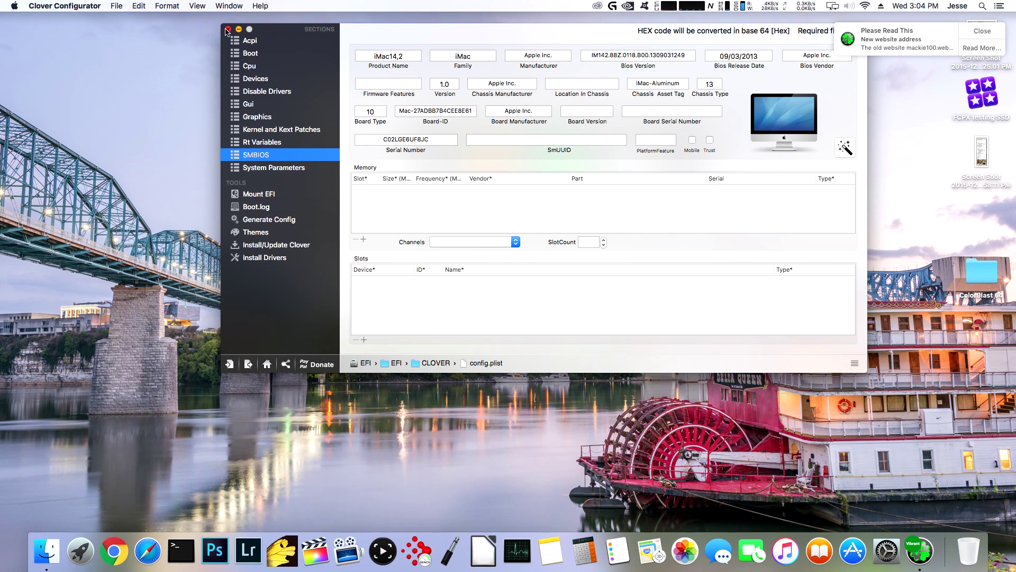
left_click(73, 7)
- Quit Clover Configurator, close the notification and Downloads window, and show About This Mac
left_click(80, 165)
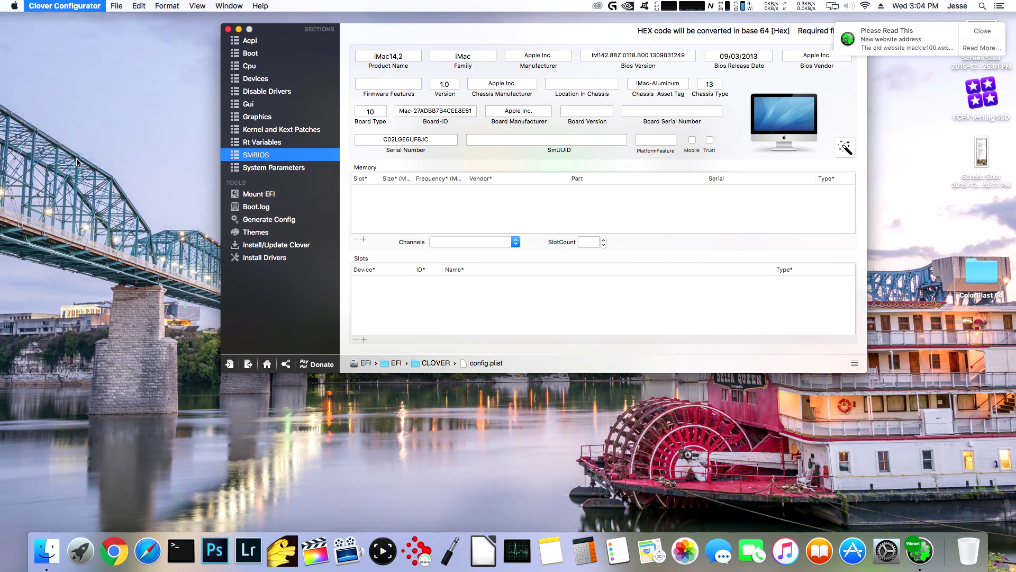
left_click(639, 111)
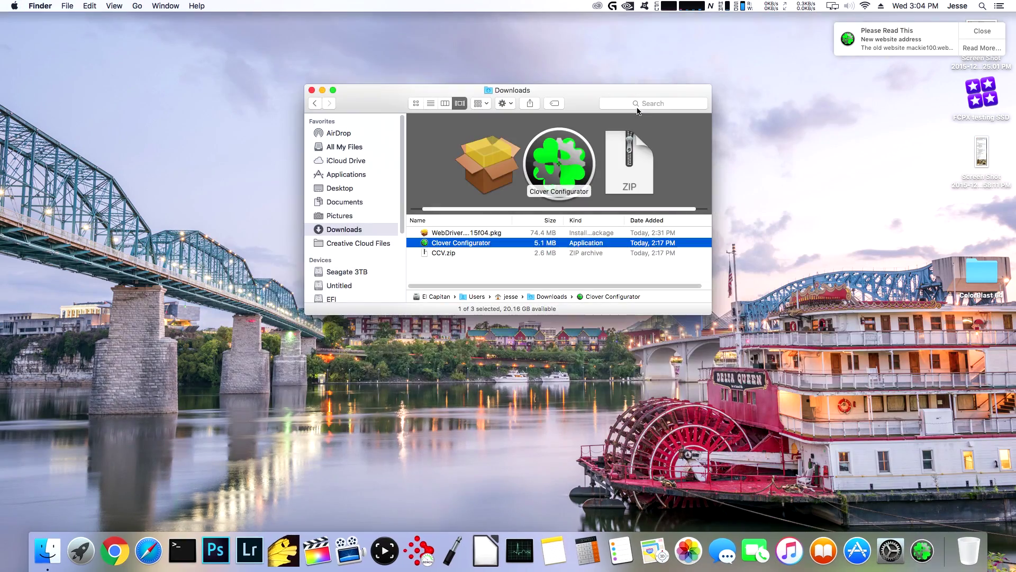
left_click(983, 30)
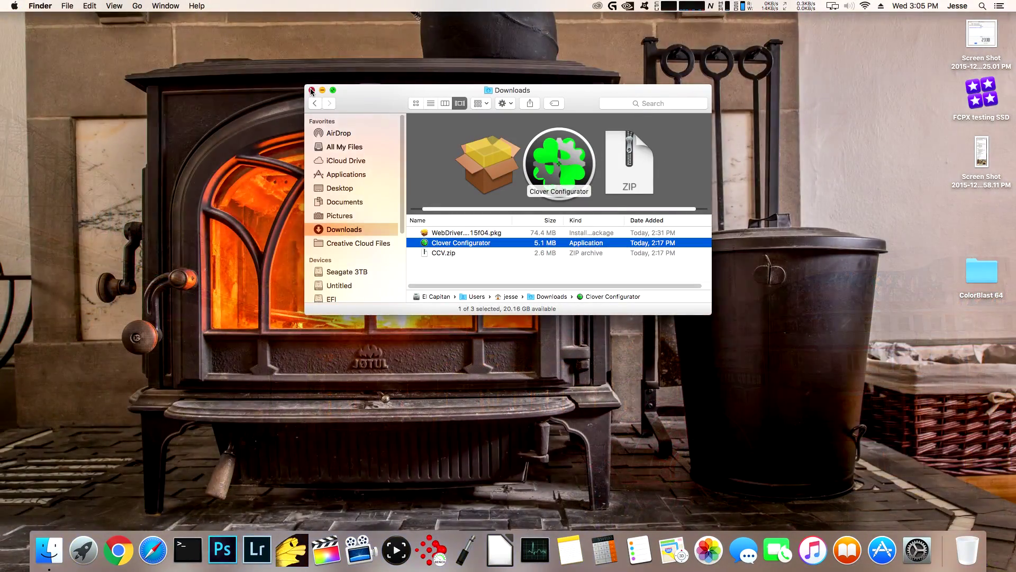
left_click(312, 91)
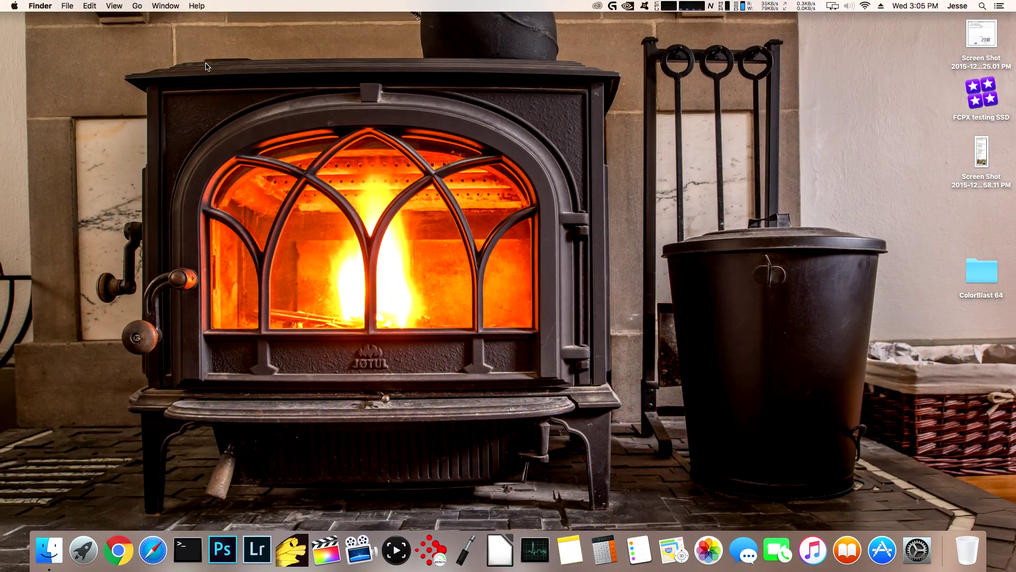
left_click(11, 6)
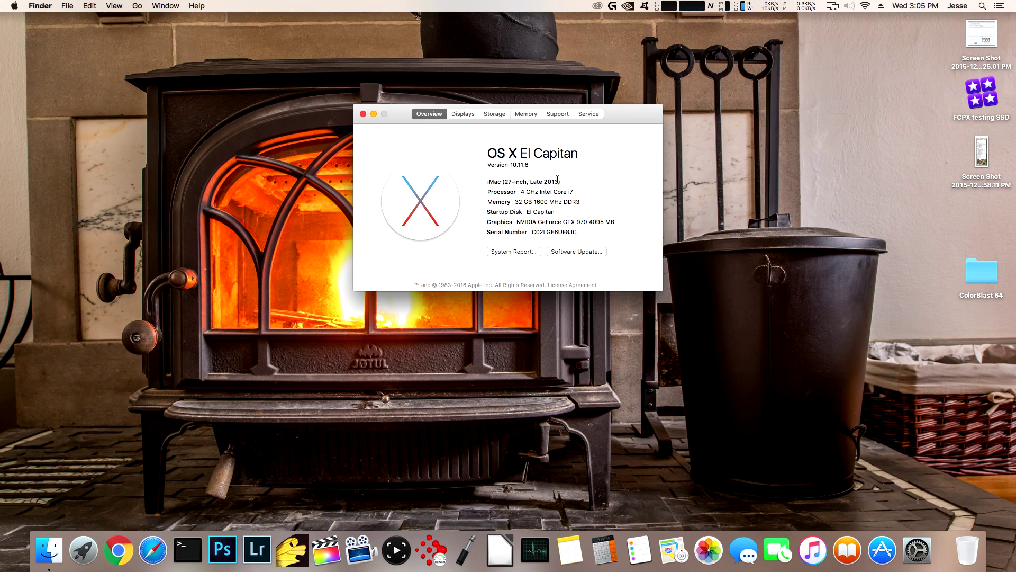
- Start the free macOS Sierra upgrade download from the App Store's software updates
left_click(573, 252)
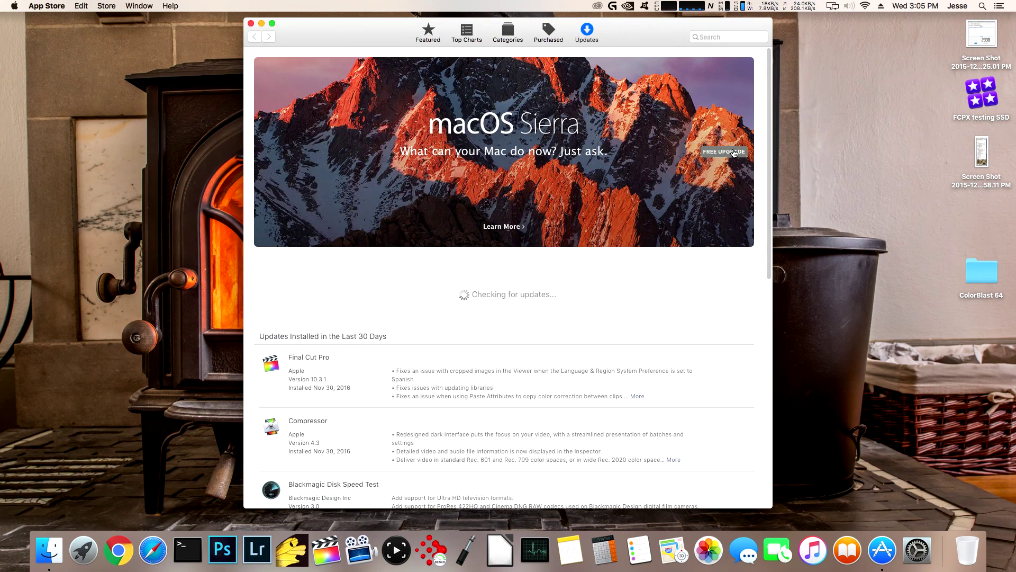
left_click(734, 153)
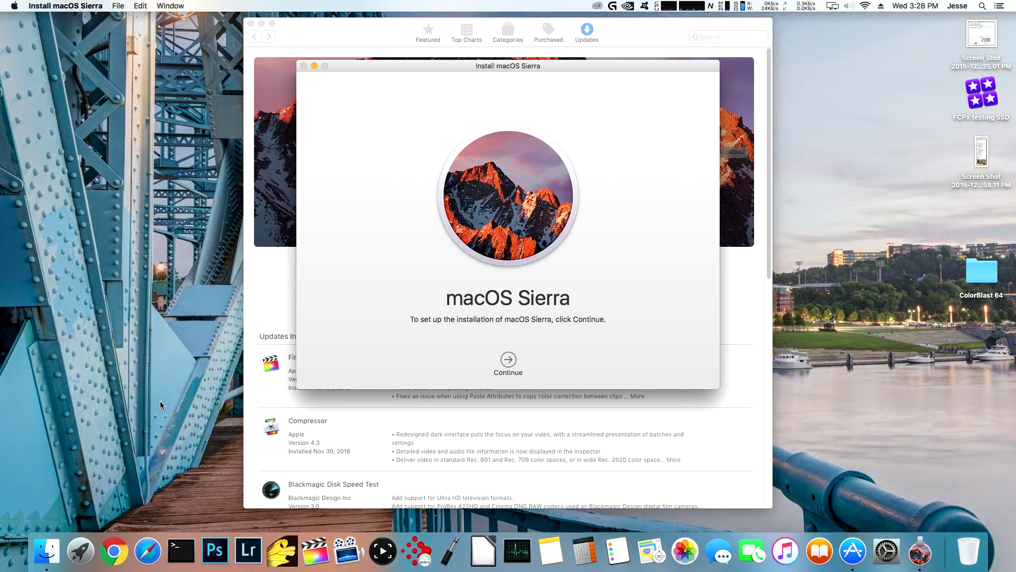
- Search Chrome for the tonymacx86 El Capitan to Sierra upgrade guide and open its Direct Update thread
left_click(116, 551)
type("cx86 el capitan to sierra upgrade")
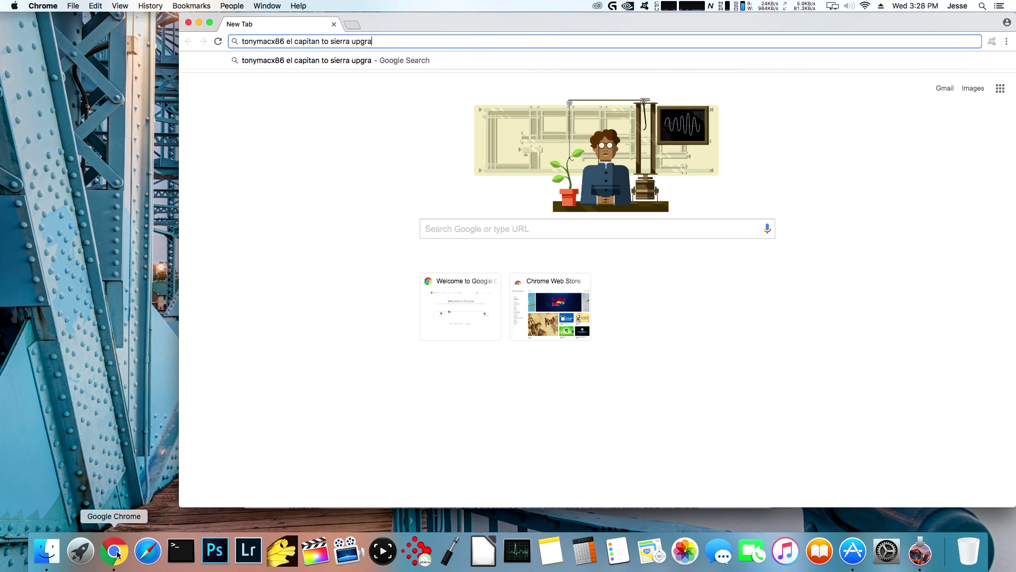
key("Return")
left_click(372, 232)
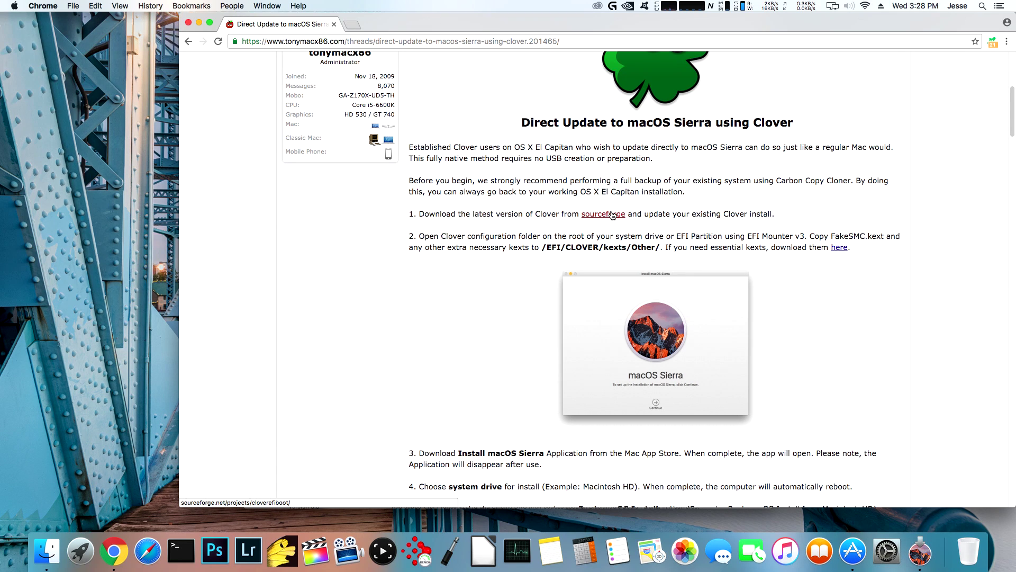
- Open the guide's SourceForge link in a new tab and download the Clover EFI bootloader
right_click(611, 213)
left_click(656, 217)
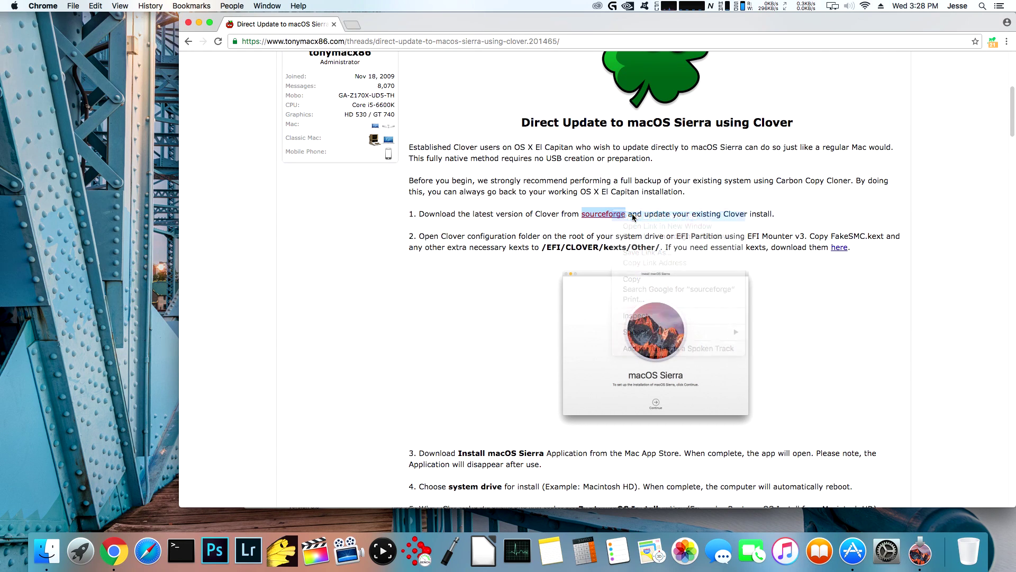
left_click(410, 30)
left_click(582, 254)
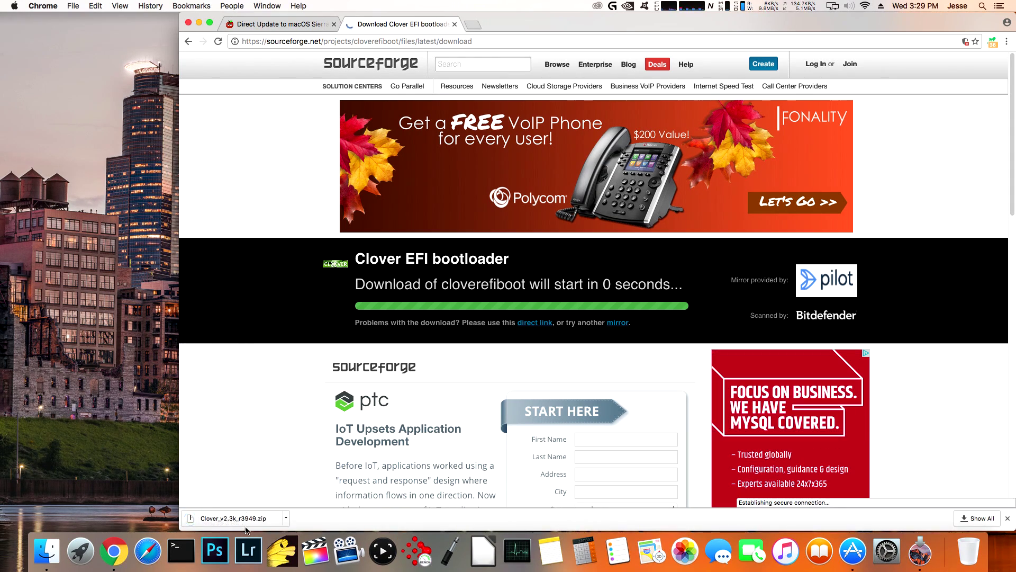
- Unzip the Clover download and open Clover_v2.3k_r3949.pkg, bypassing the unidentified-developer block
double_click(424, 235)
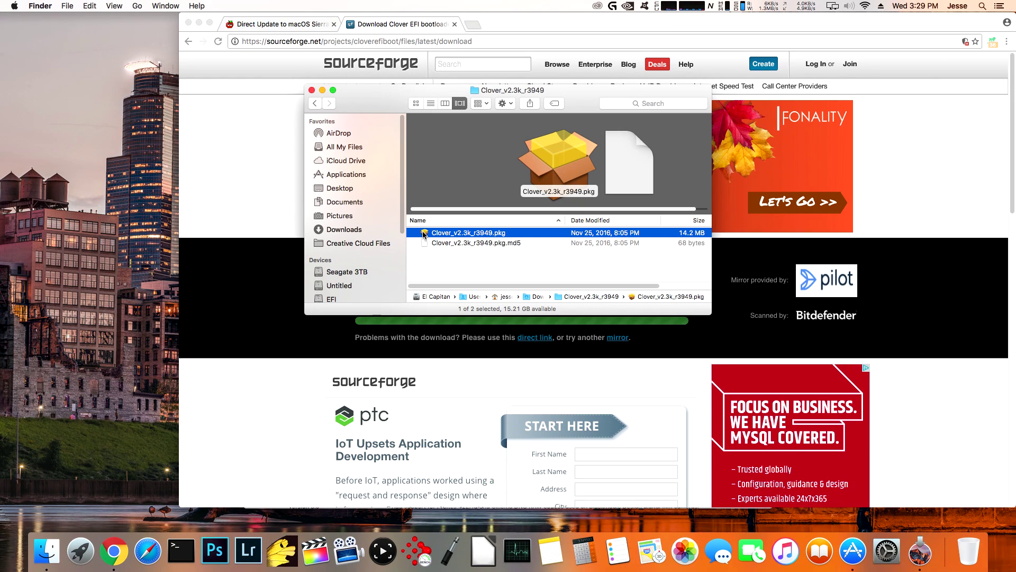
double_click(424, 235)
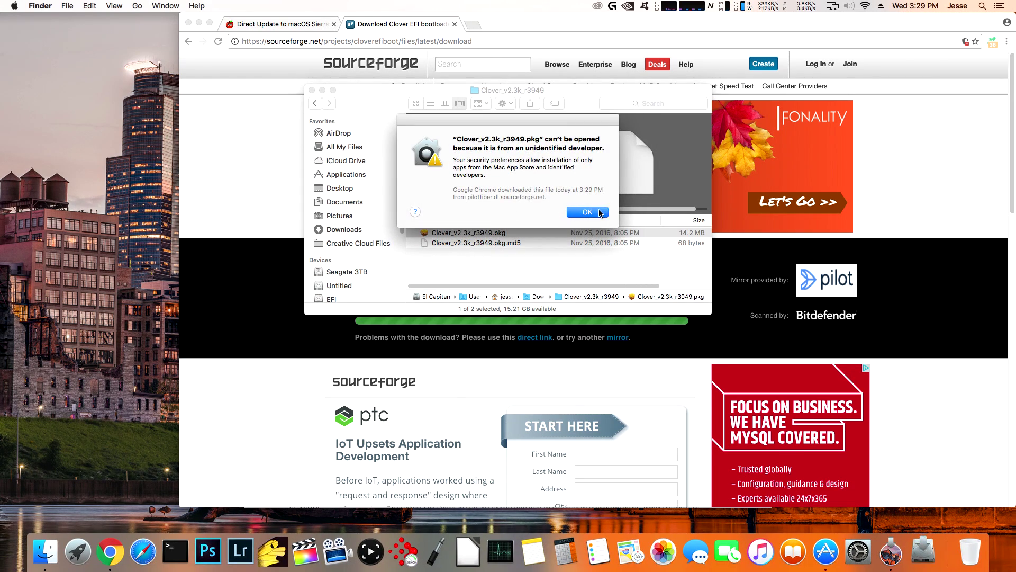
left_click(588, 211)
right_click(425, 234)
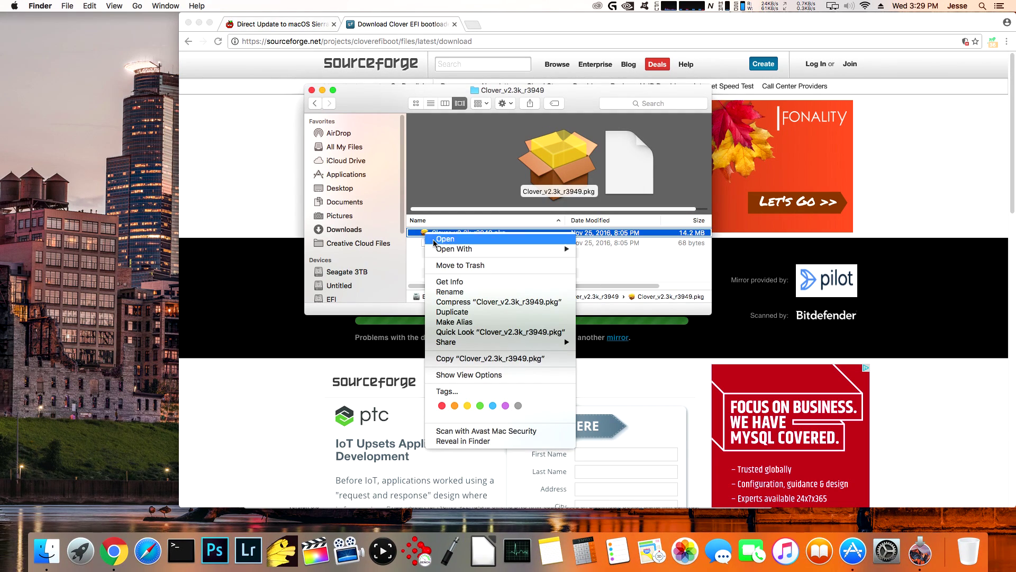
left_click(433, 240)
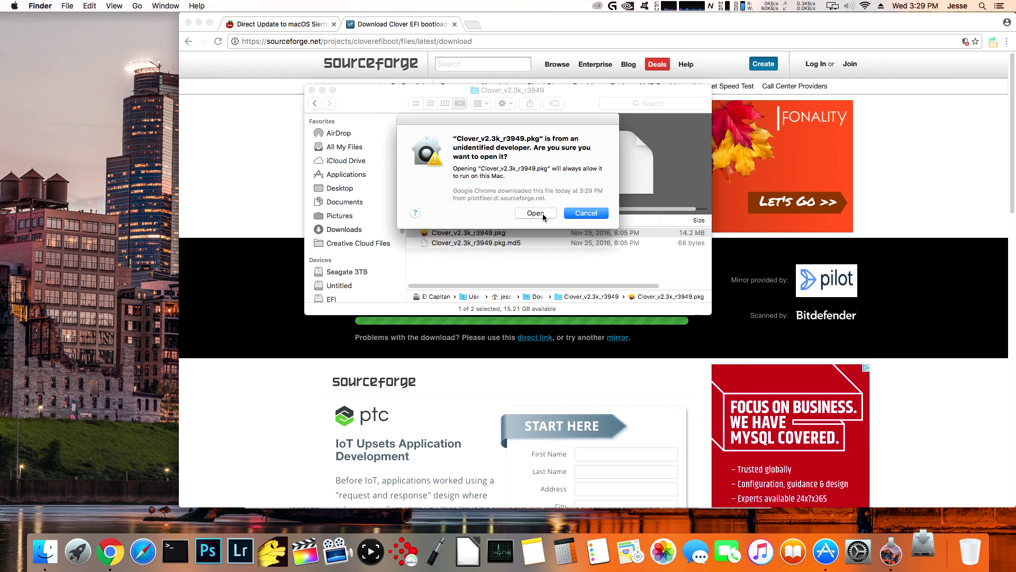
left_click(542, 214)
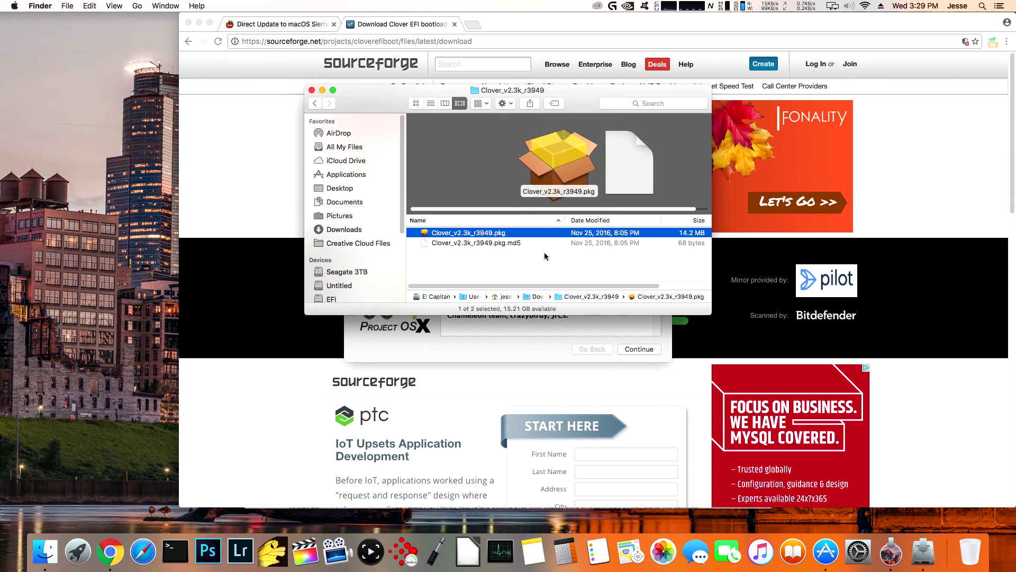
- Run the Clover v2.3k r3949 standard install on El Capitan, authorizing with the administrator password
left_click(536, 341)
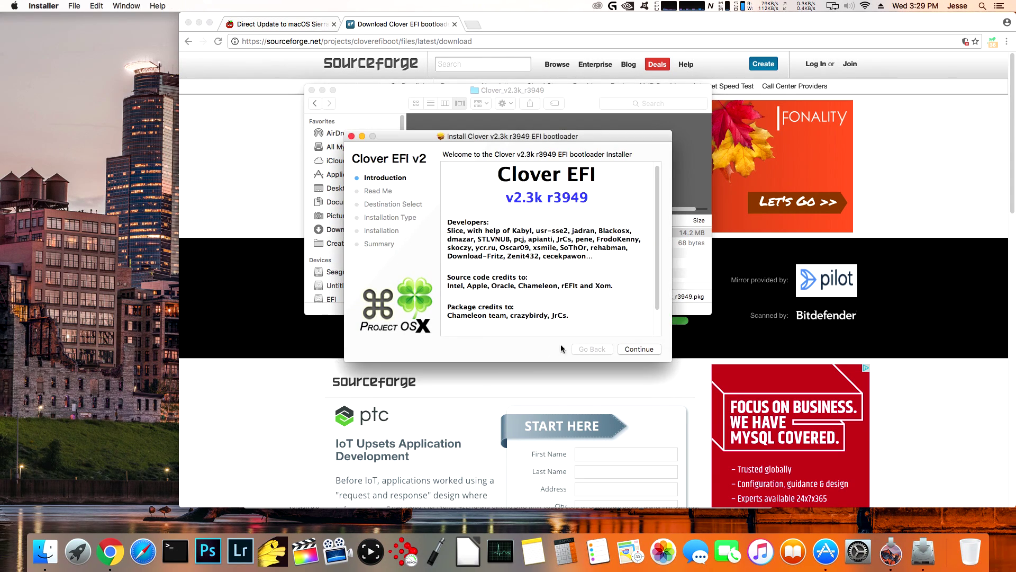
left_click(649, 350)
left_click(649, 350)
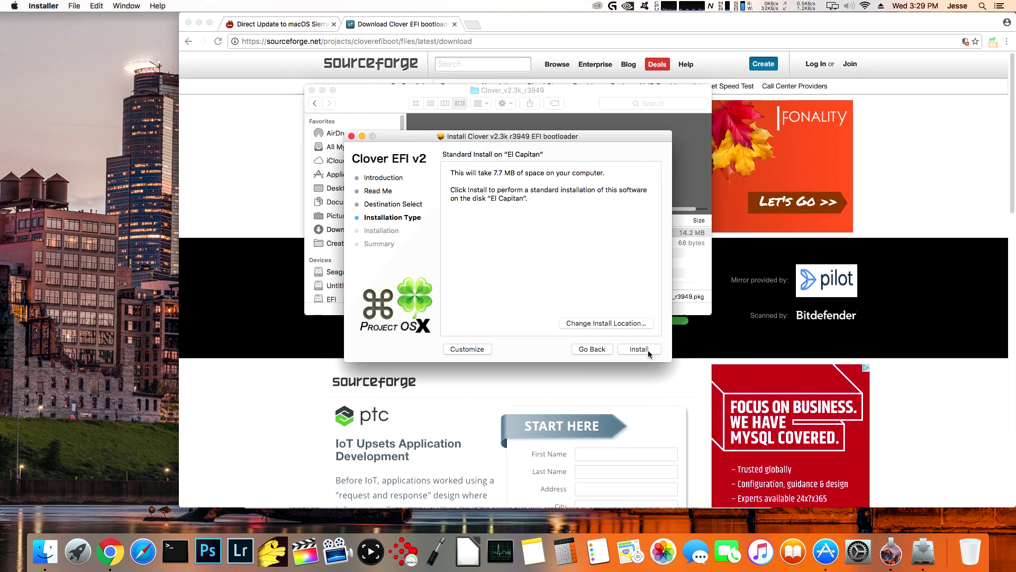
left_click(648, 351)
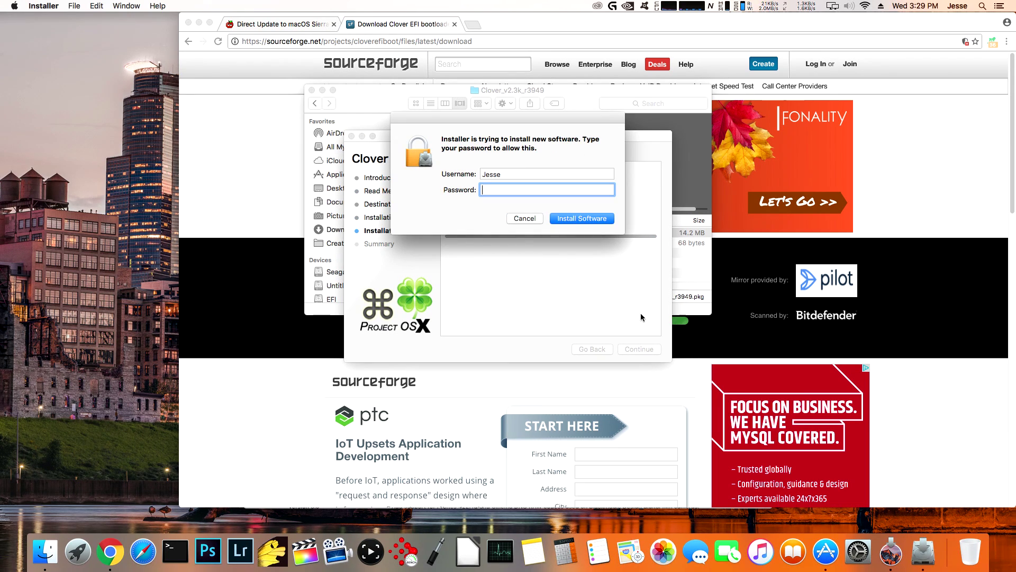
type("••••••")
key("Return")
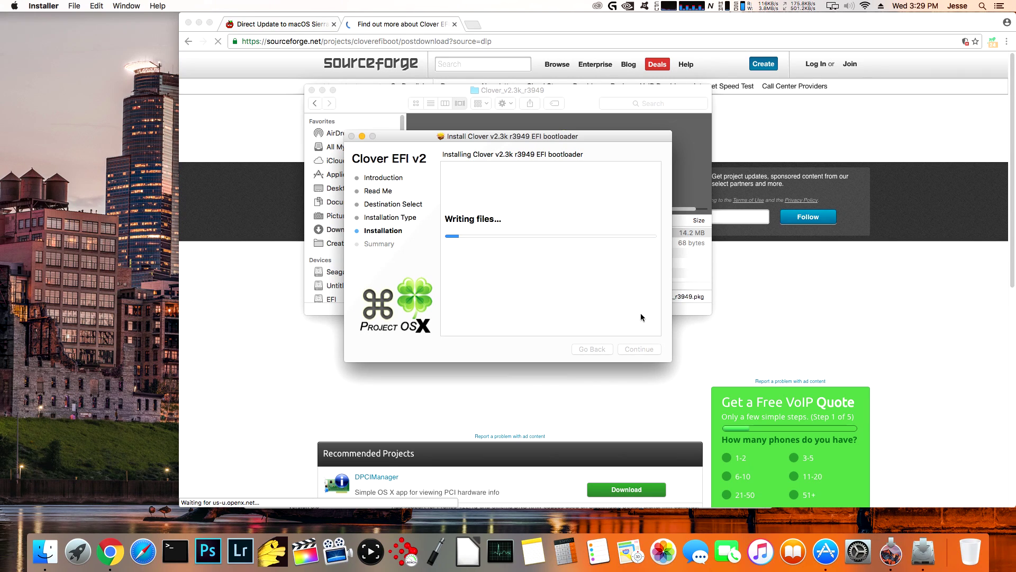
- Close the leftover SourceForge download tab and return to the Clover installer
left_click(455, 24)
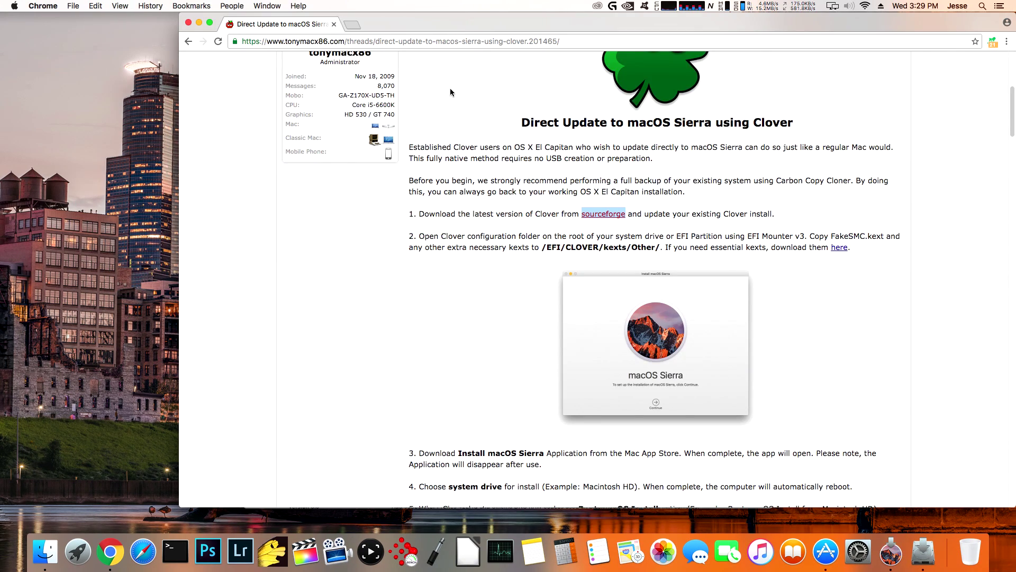
key("super+Tab")
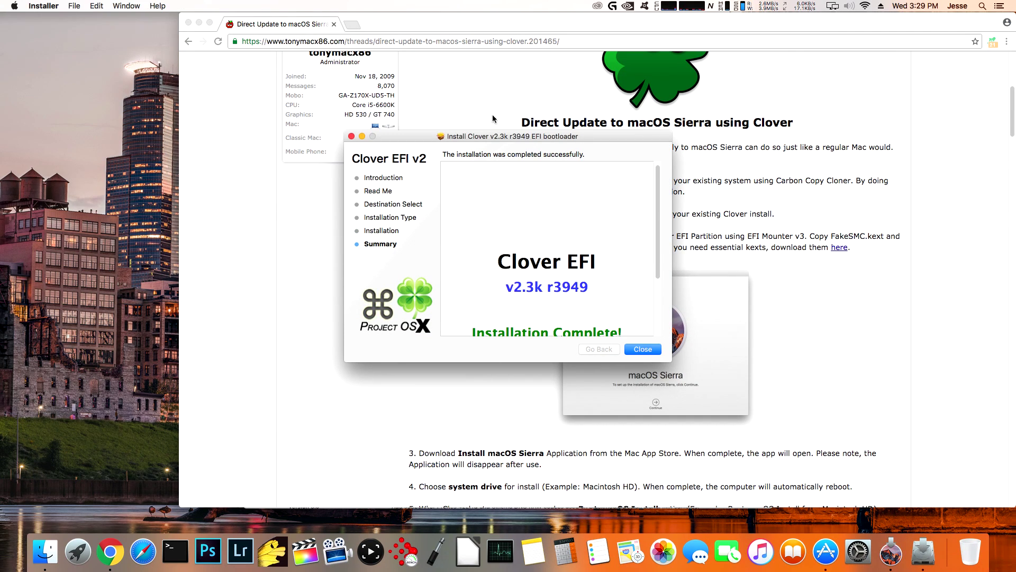
scroll(626, 266, "down", 3)
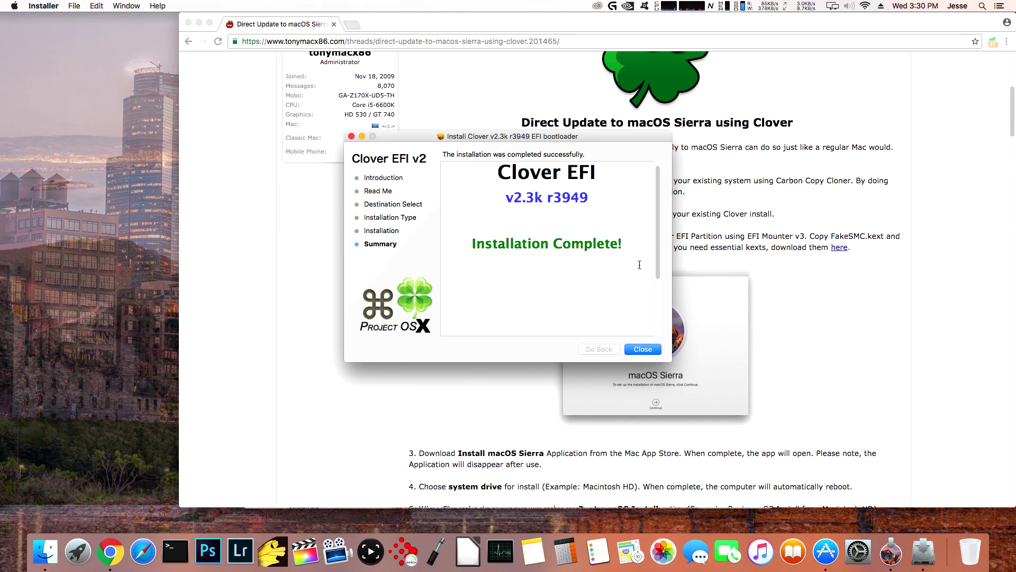
- Close the finished Clover installer and bring the Finder window with Clover_v2.3k_r3949 forward
left_click(643, 350)
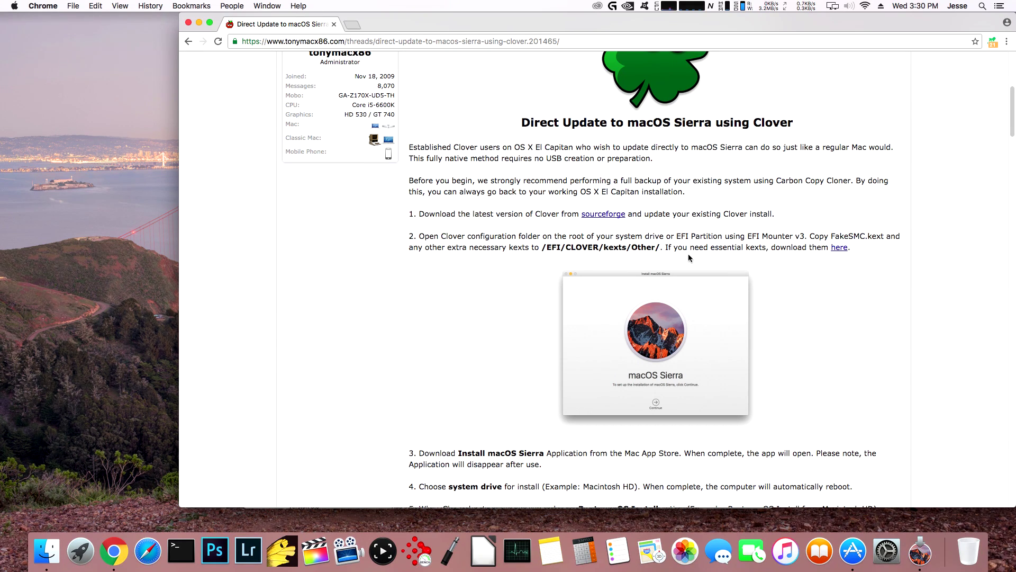
left_click(50, 553)
scroll(357, 240, "down", 3)
- Navigate from Downloads up to the drives and into the El Capitan disk's Library folder
scroll(357, 240, "up", 3)
left_click(344, 230)
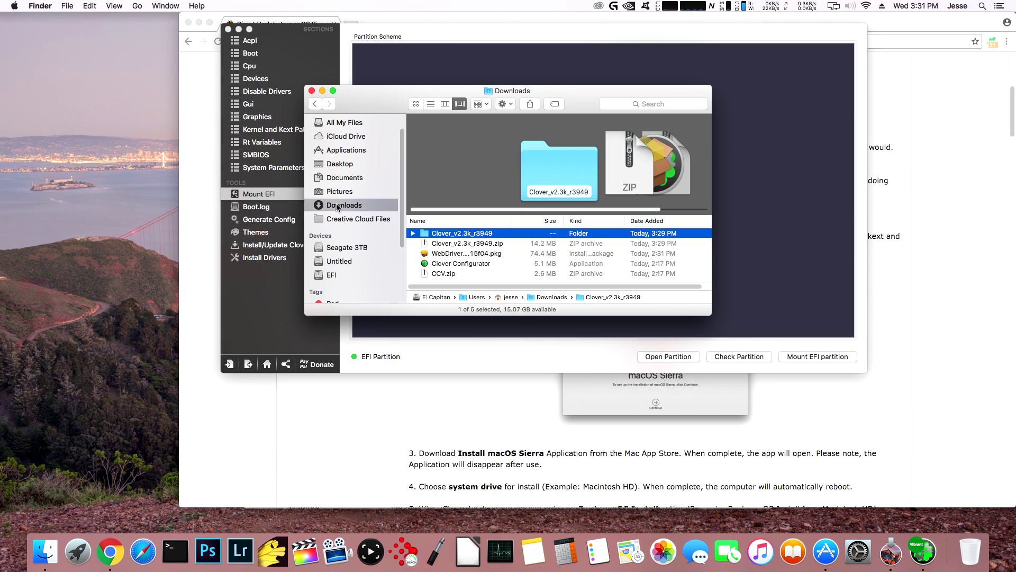
key("super+Up")
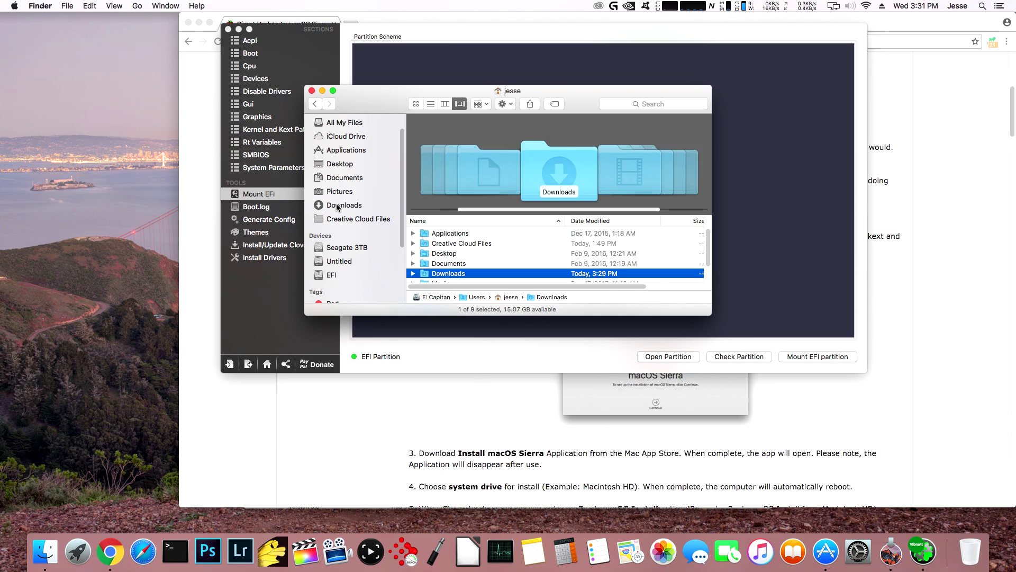
key("super+Up")
key("super+Up")
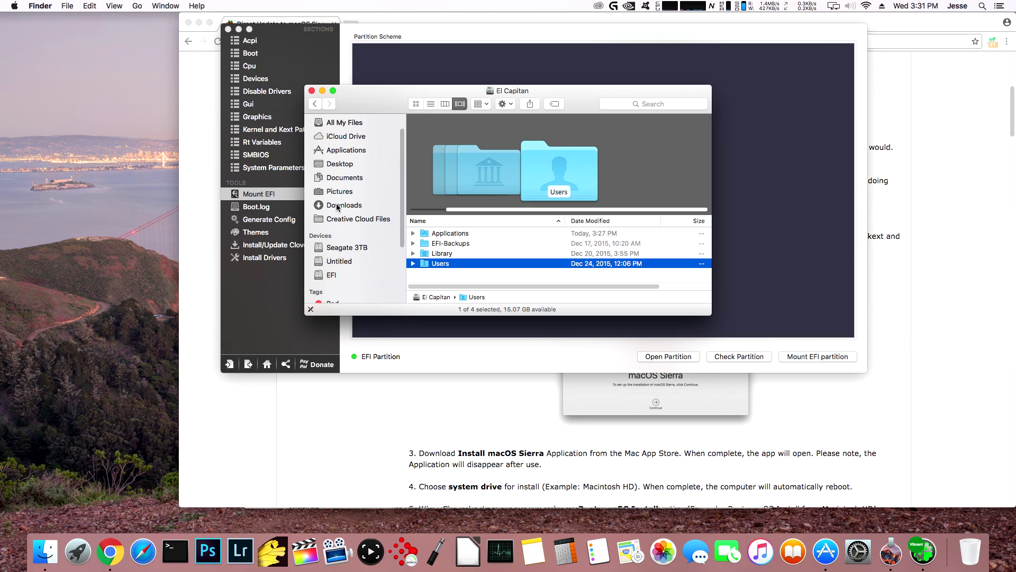
key("super+Up")
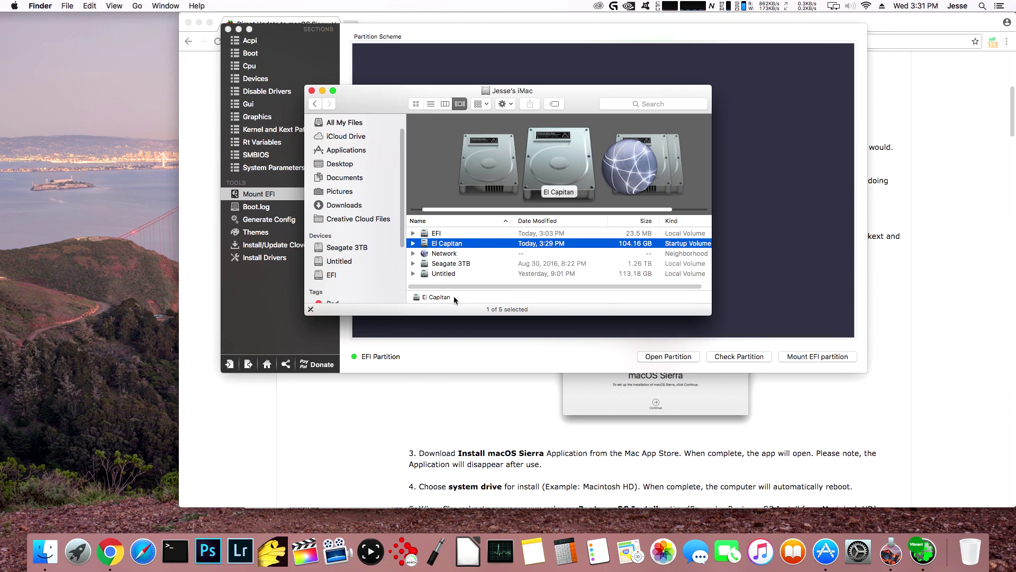
double_click(424, 245)
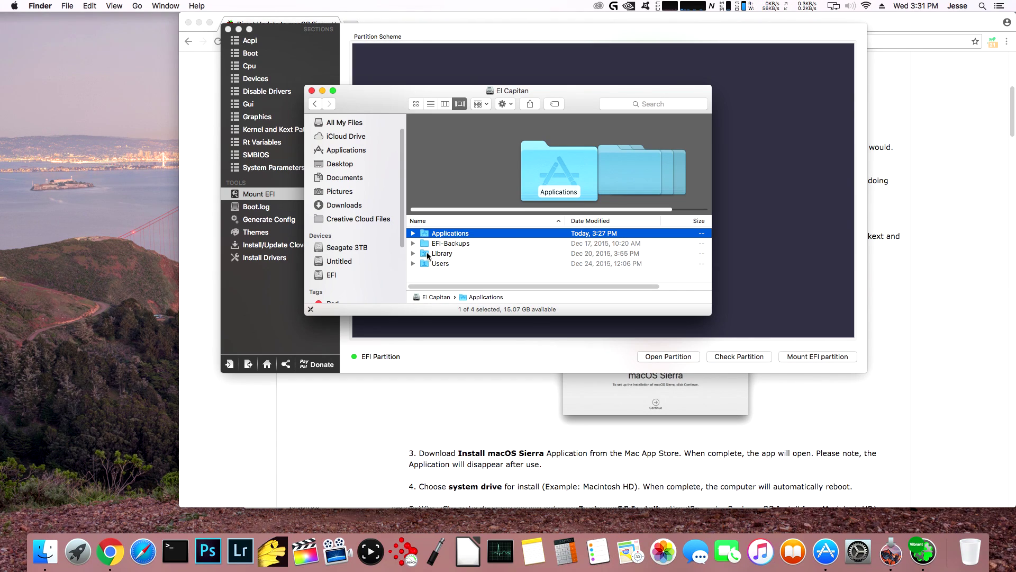
double_click(440, 253)
- Enlarge the Library window to view its subfolders such as Extensions, Fonts and Frameworks
scroll(439, 273, "down", 5)
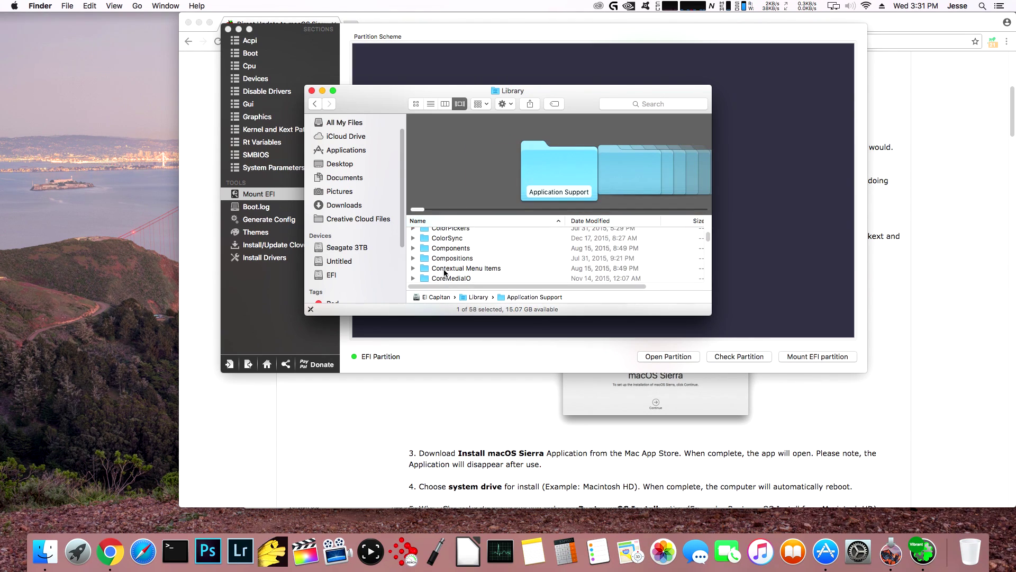
scroll(446, 274, "down", 4)
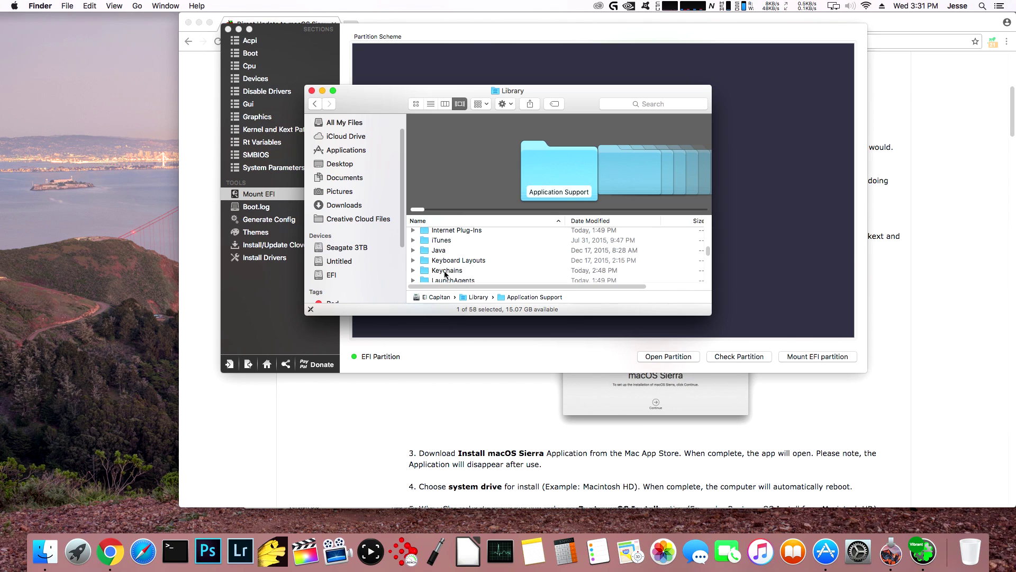
left_click_drag(305, 85, 204, 12)
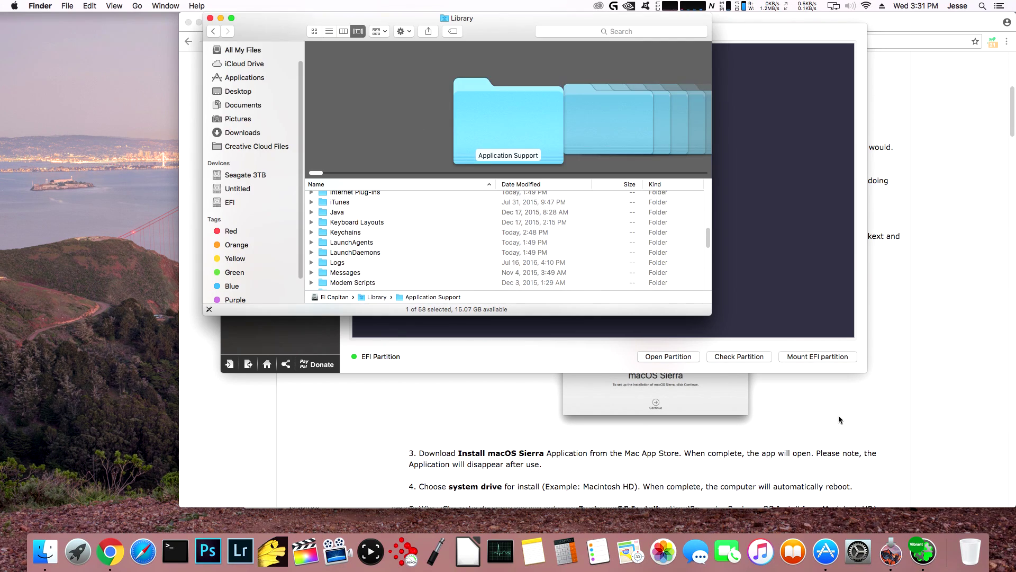
left_click_drag(713, 313, 932, 494)
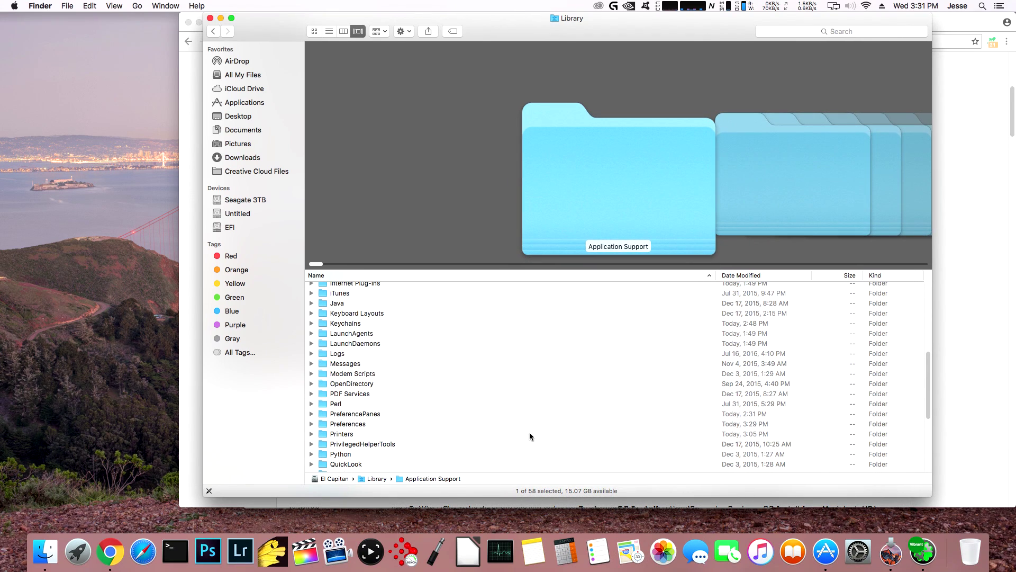
scroll(477, 418, "down", 5)
scroll(452, 403, "up", 6)
scroll(356, 388, "up", 4)
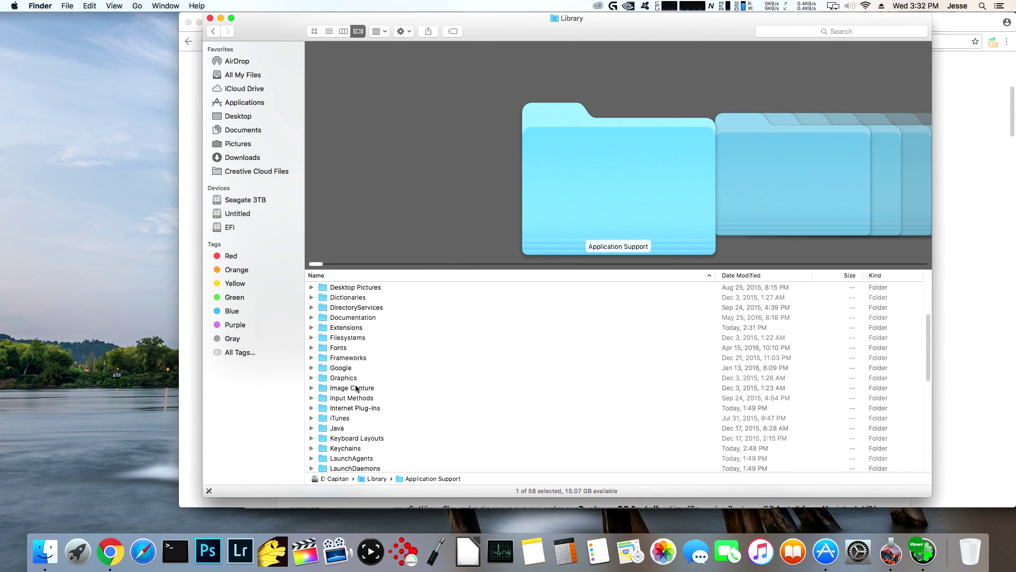
left_click(324, 327)
double_click(323, 327)
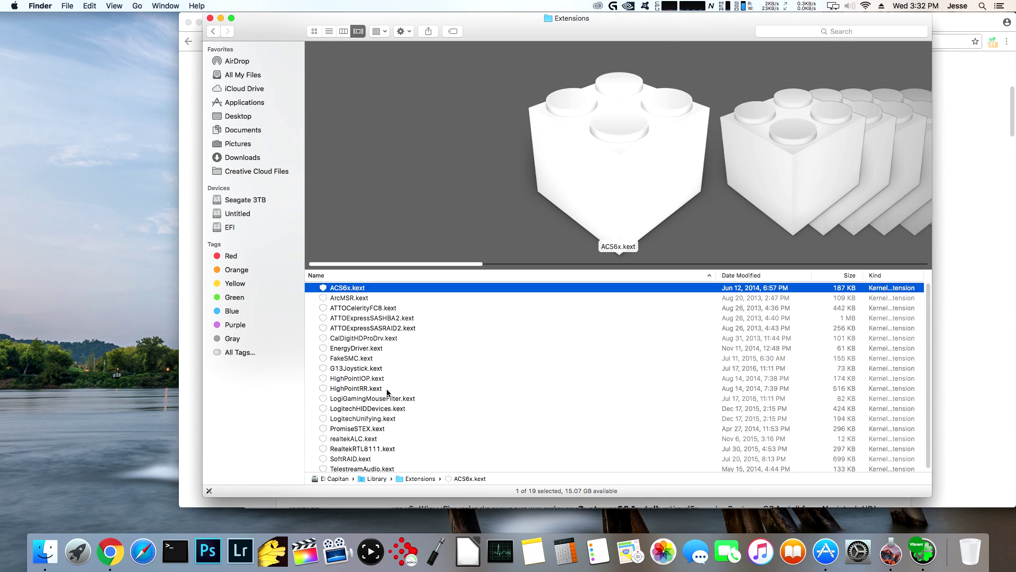
key("cmd+a")
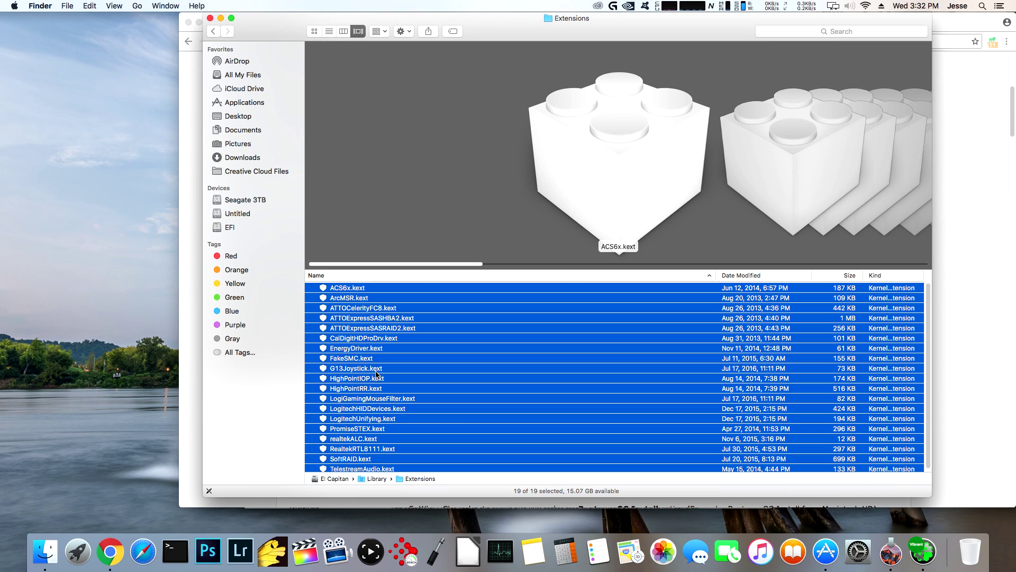
left_click(95, 7)
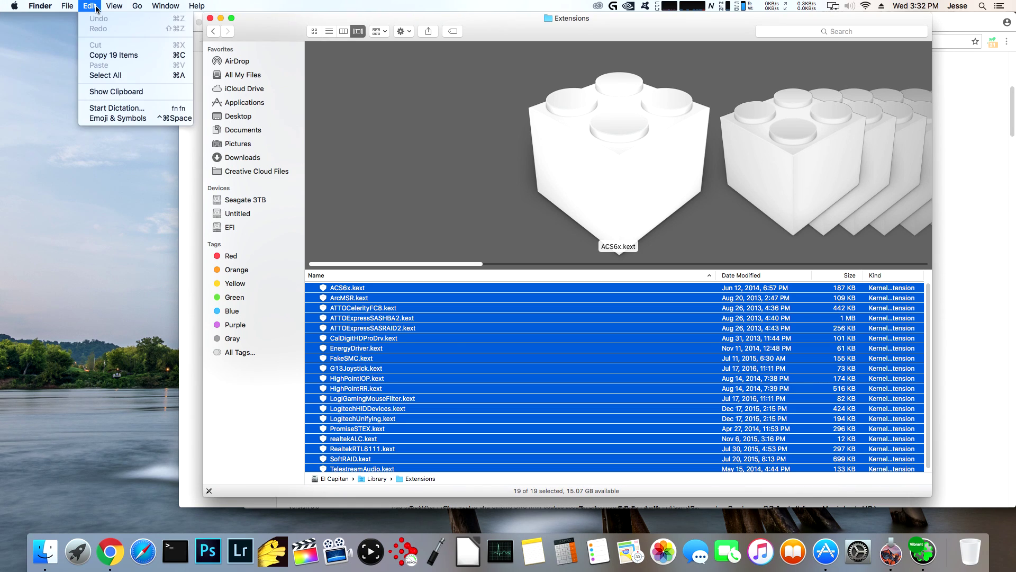
left_click(96, 7)
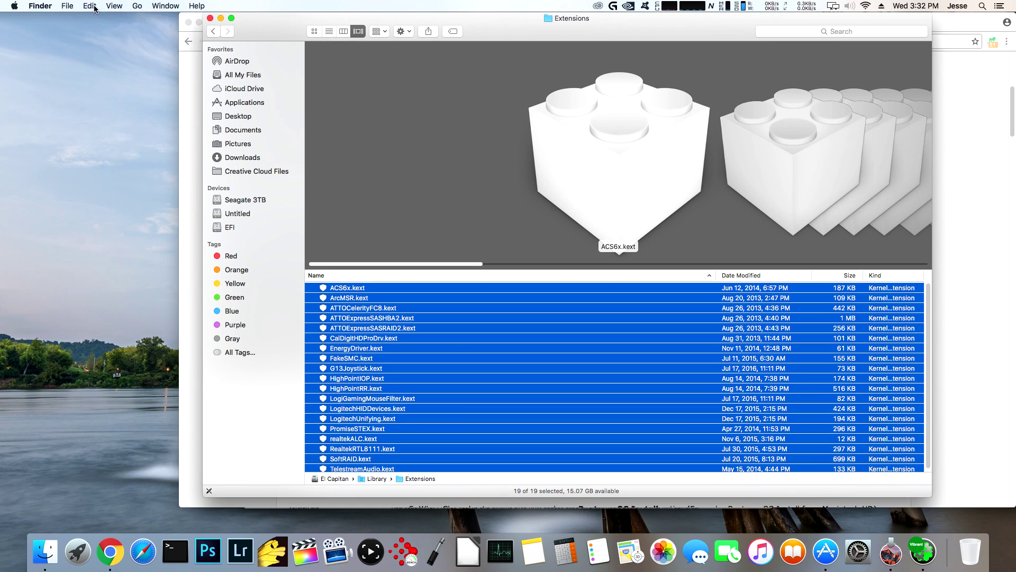
right_click(346, 349)
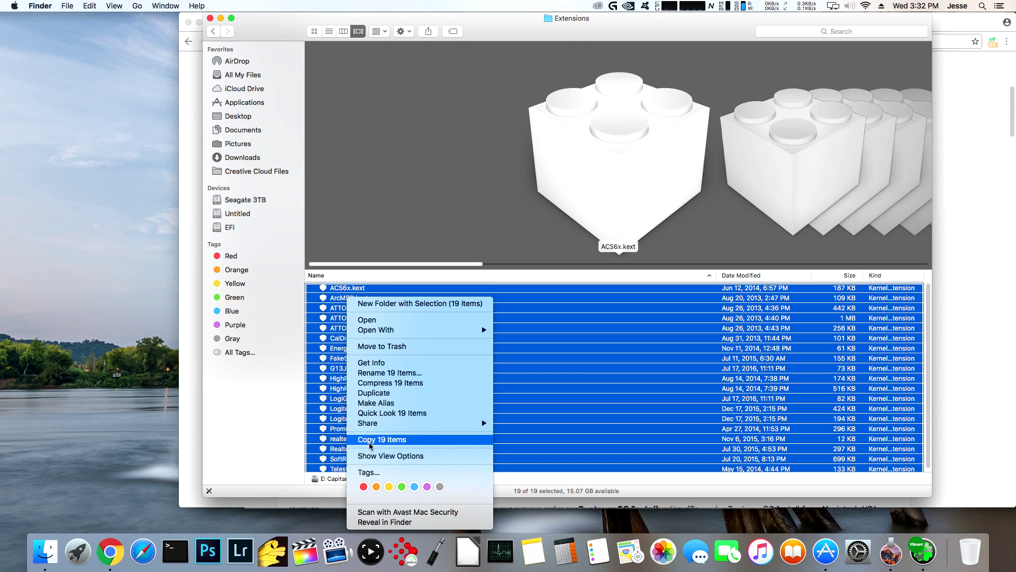
left_click(268, 442)
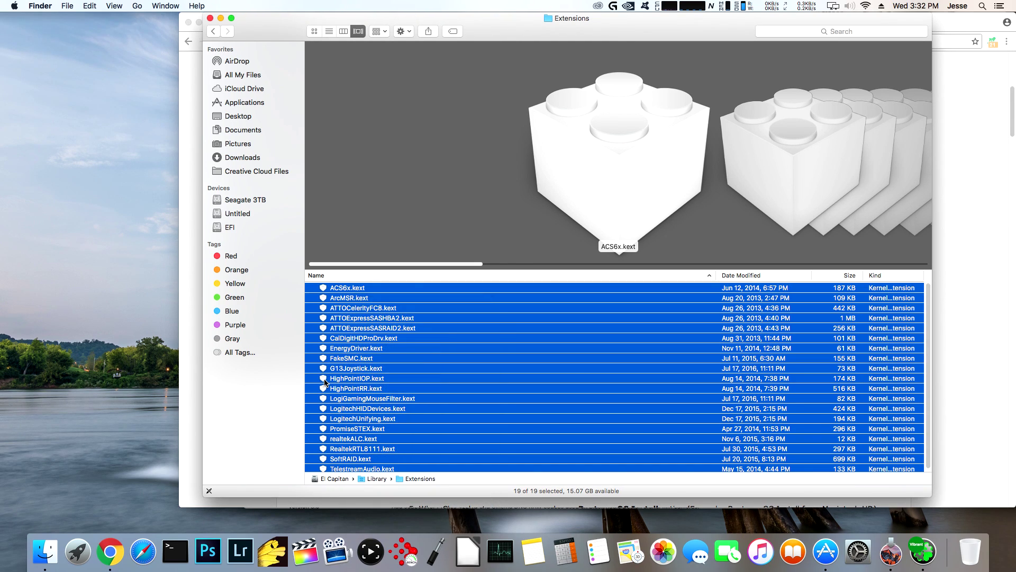
left_click_drag(325, 382, 23, 301)
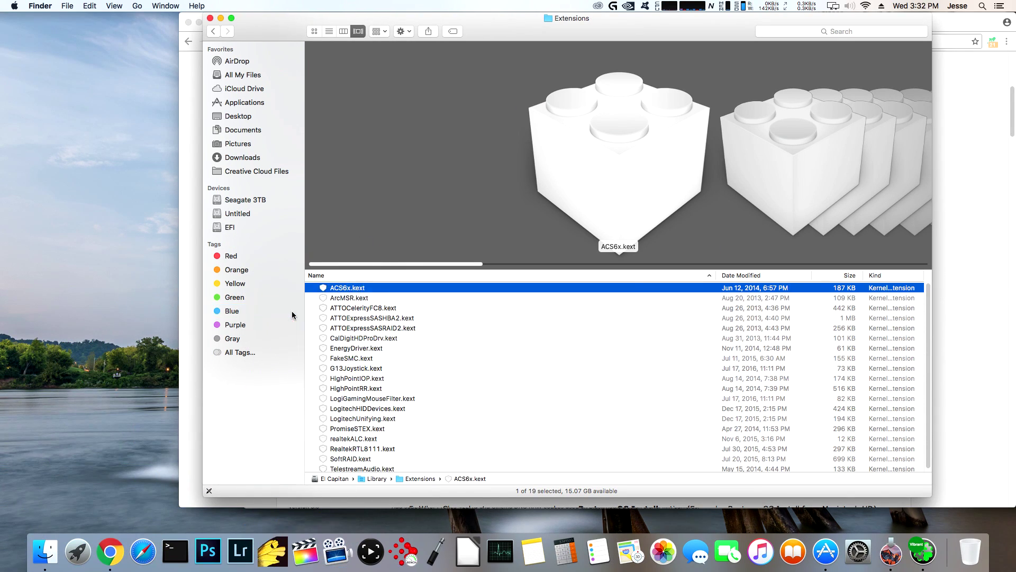
- Dismiss the password prompt and open a second Finder window beside Extensions
key("Escape")
left_click(68, 6)
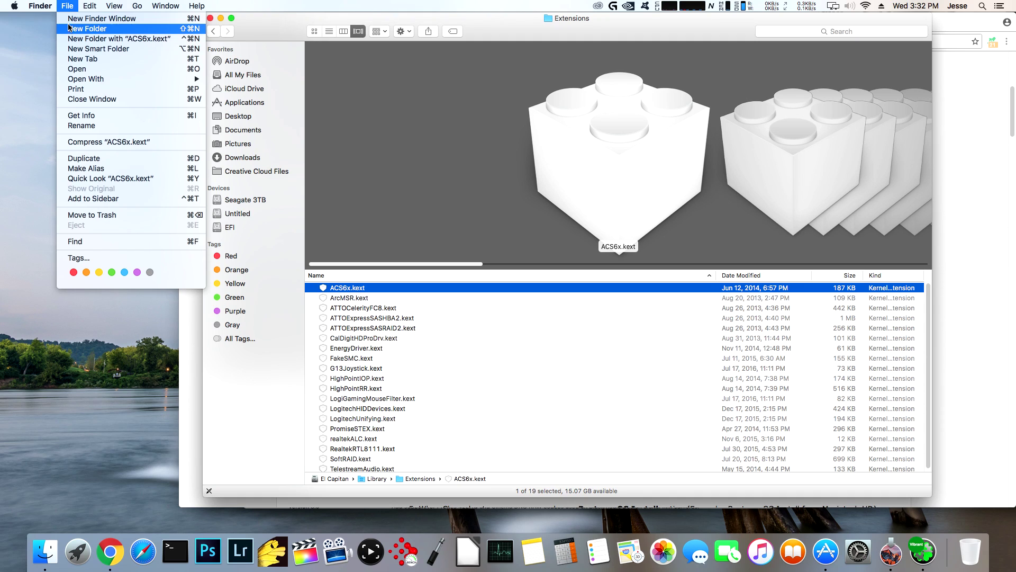
left_click(68, 23)
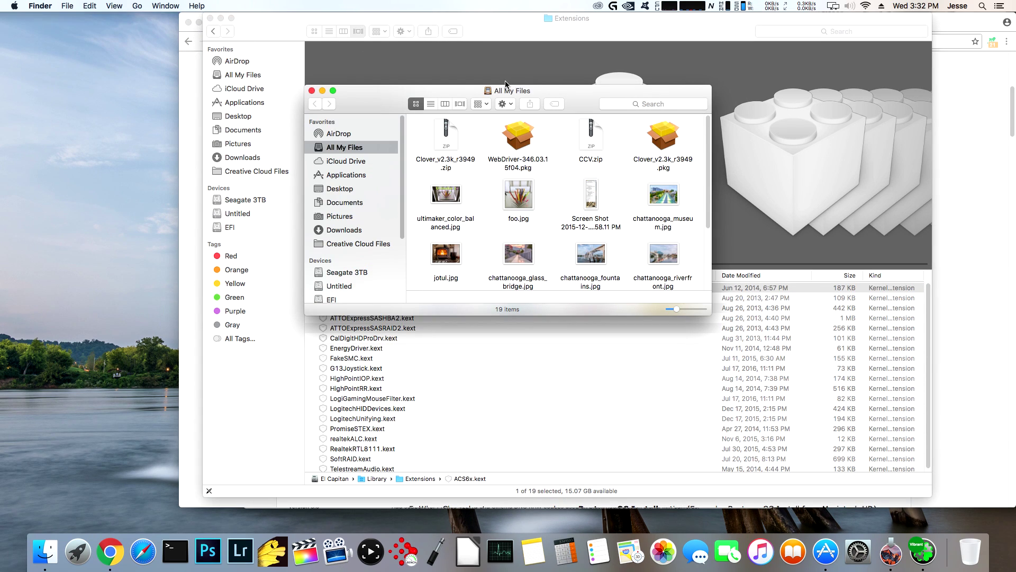
left_click_drag(507, 92, 247, 221)
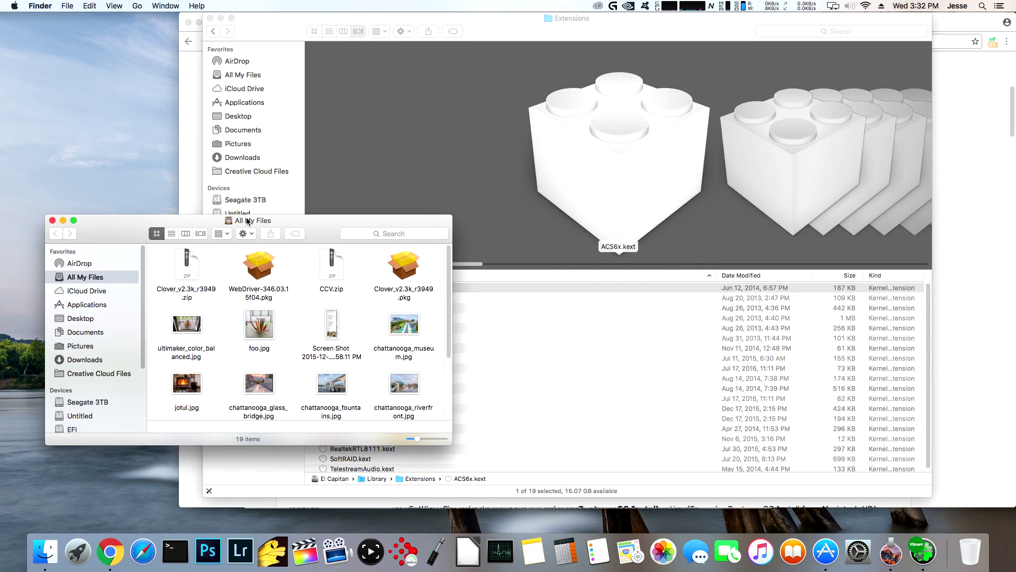
key("super+Tab")
key("super+Tab")
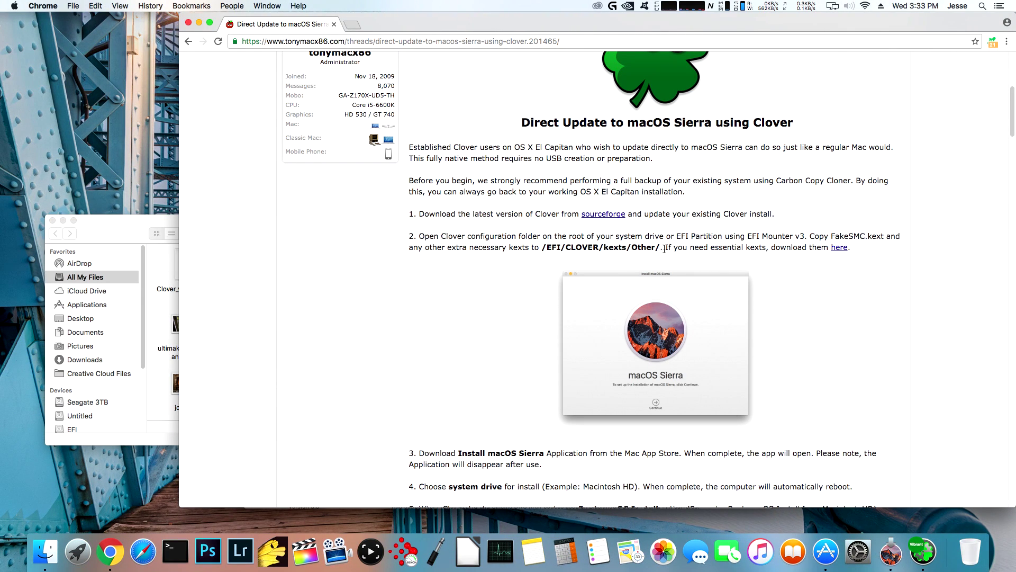
key("super+Tab")
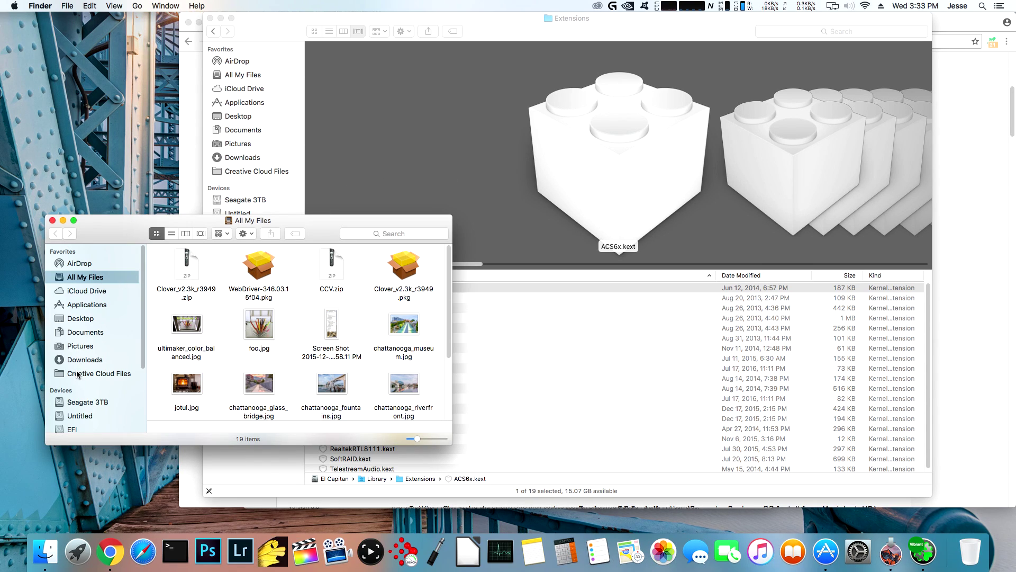
- Navigate the new window to EFI > CLOVER > kexts > 10.12 on the EFI partition
left_click(73, 429)
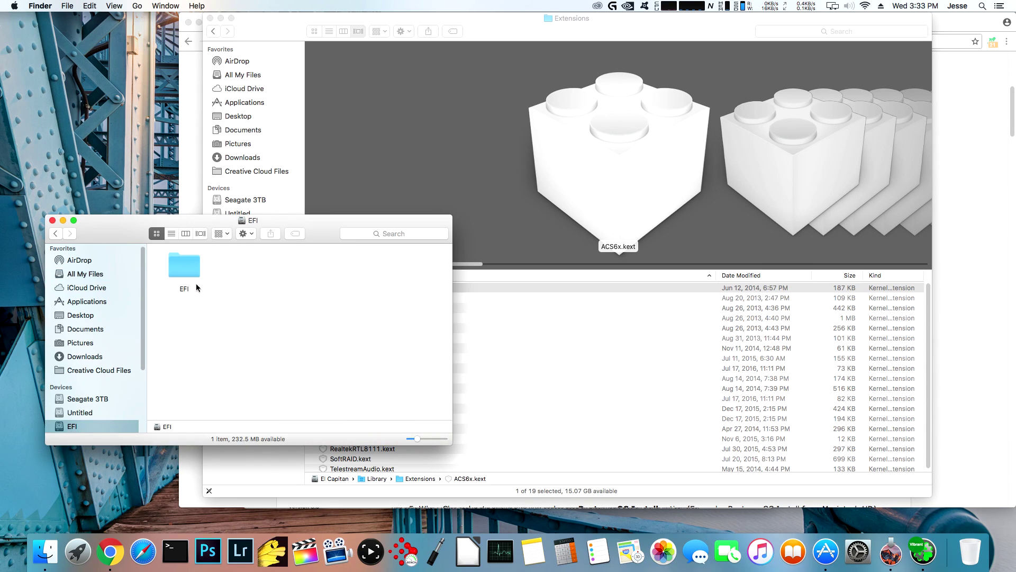
double_click(186, 266)
left_click(316, 271)
double_click(316, 271)
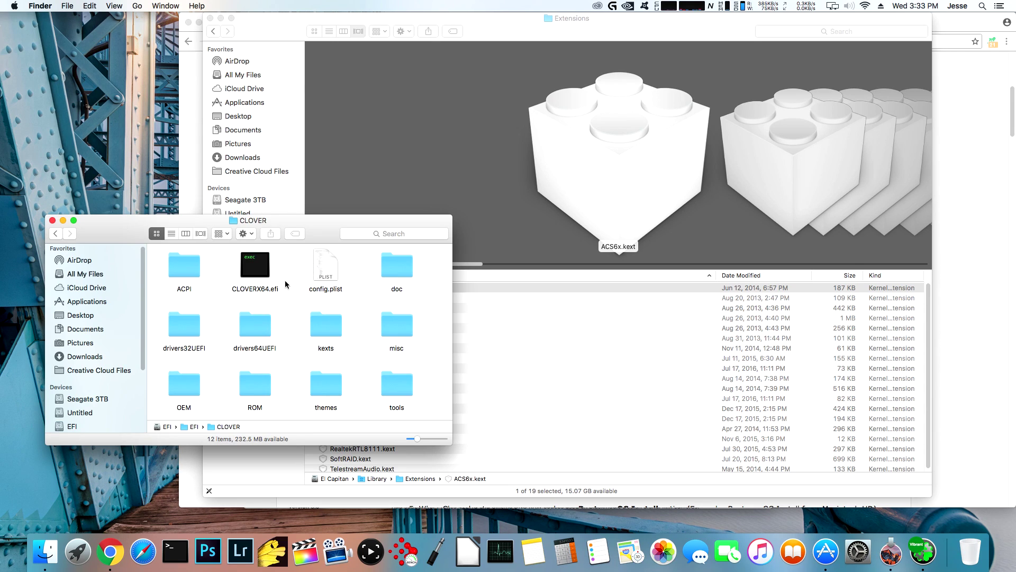
double_click(326, 326)
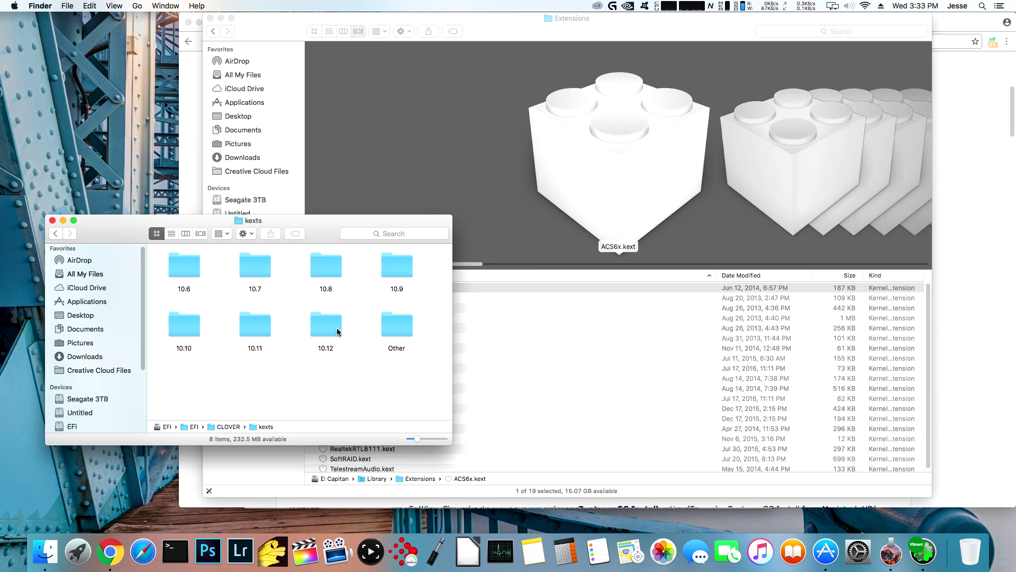
double_click(409, 330)
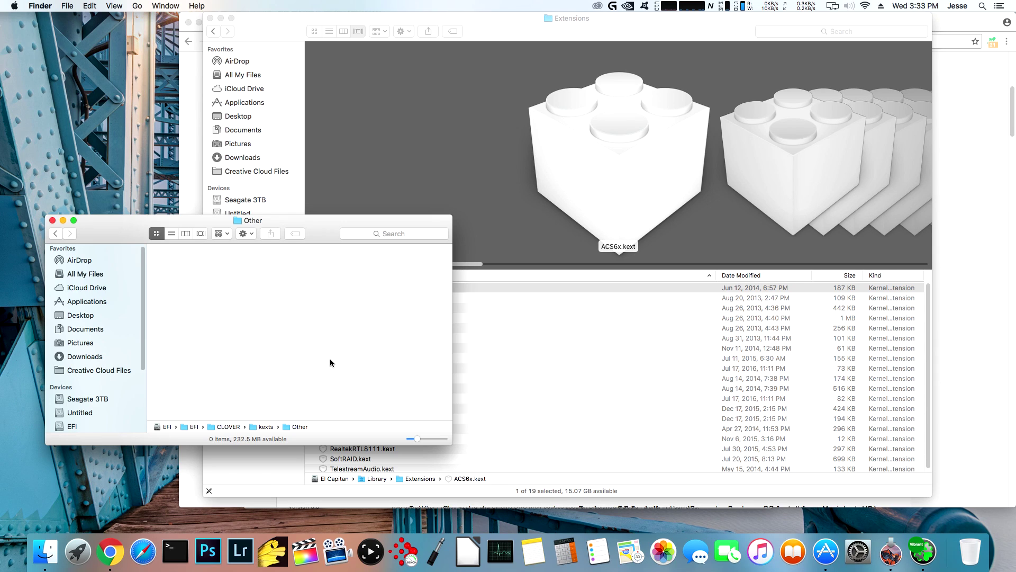
key("super+Tab")
key("super+Tab")
key("super+Up")
double_click(316, 322)
left_click(538, 341)
- Select all 19 kexts in Extensions and copy them into CLOVER/kexts/10.12
key("super+a")
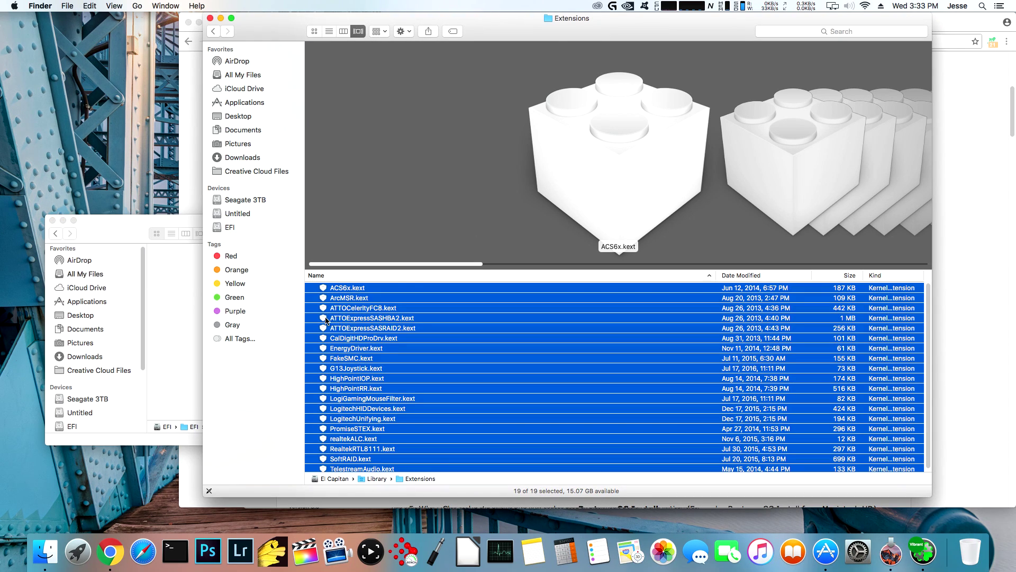
left_click_drag(327, 318, 167, 310)
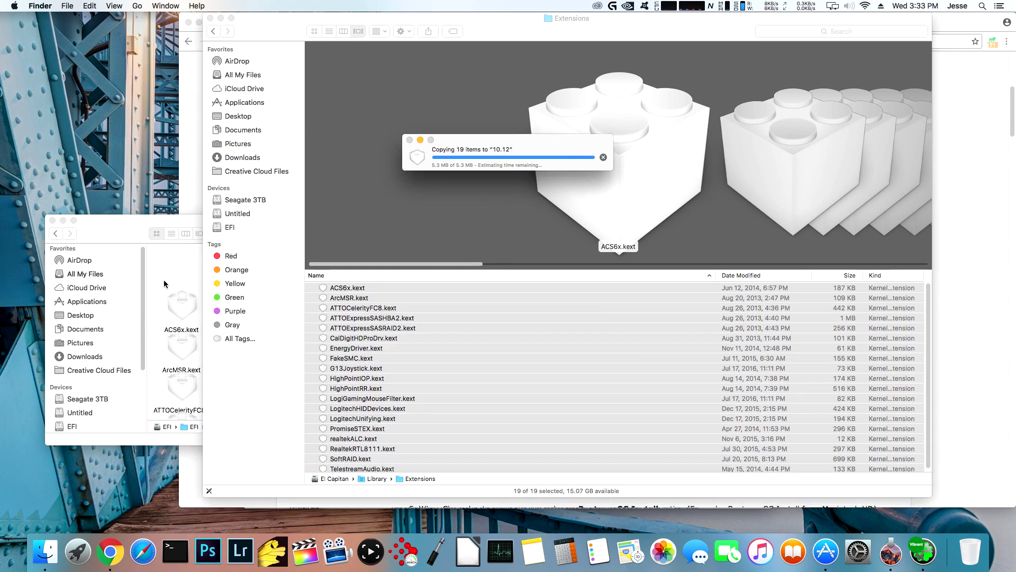
left_click(163, 280)
scroll(291, 331, "down", 10)
scroll(292, 332, "up", 8)
scroll(294, 332, "up", 2)
- Copy the same 19 kexts into the 10.11 folder, then close that window
left_click(55, 234)
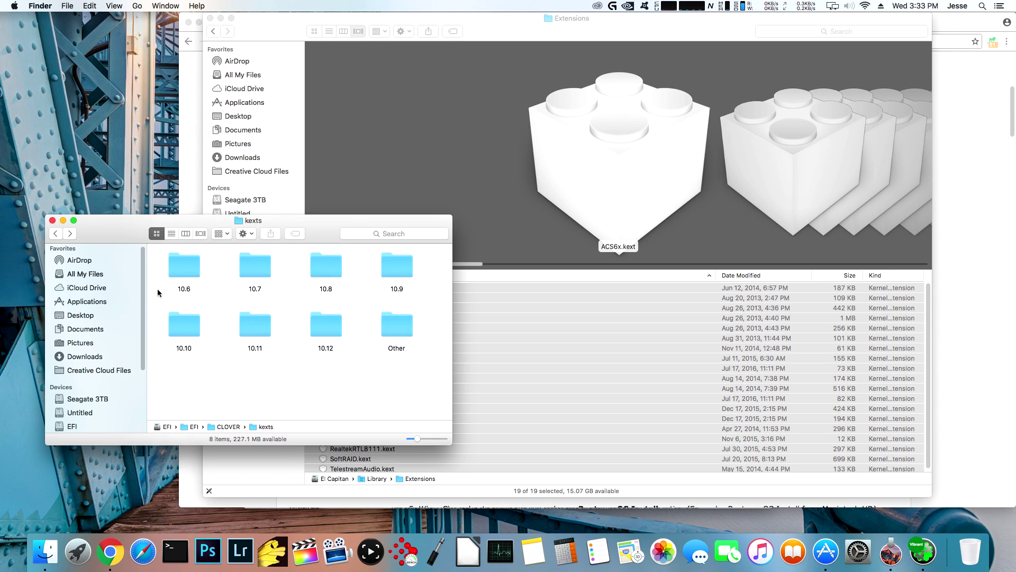
double_click(267, 330)
key("super+Tab")
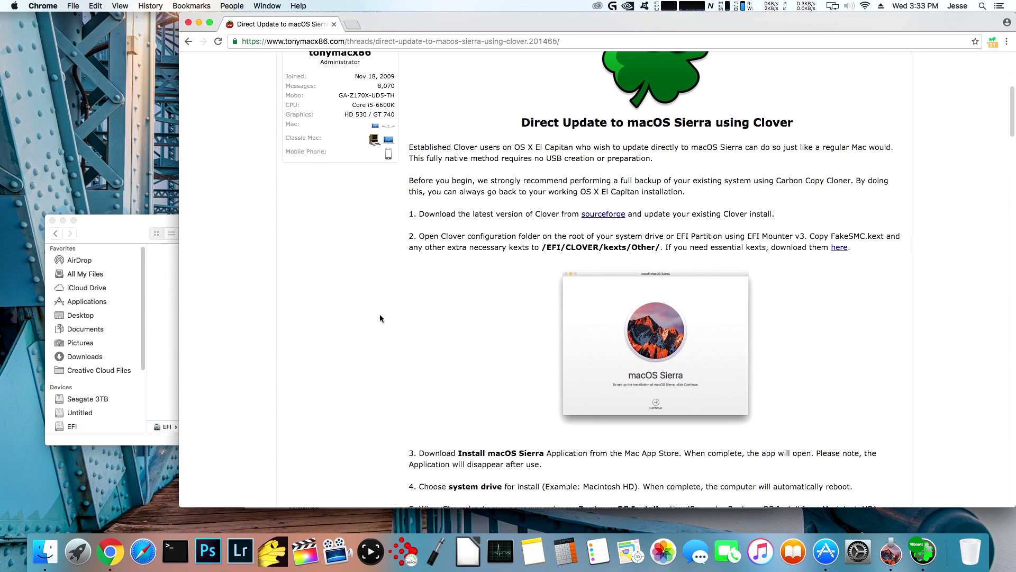
key("super+Tab")
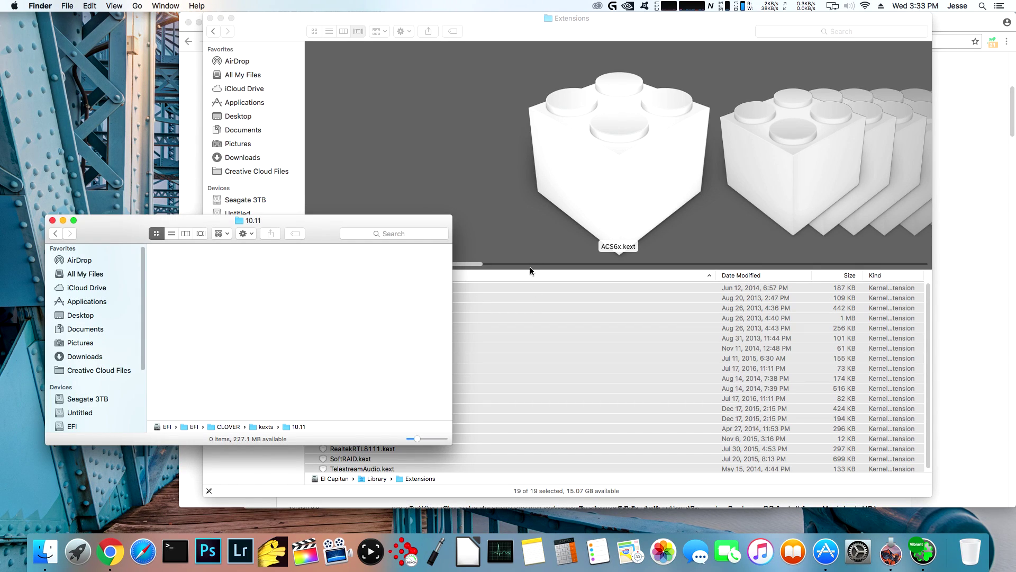
left_click(273, 475)
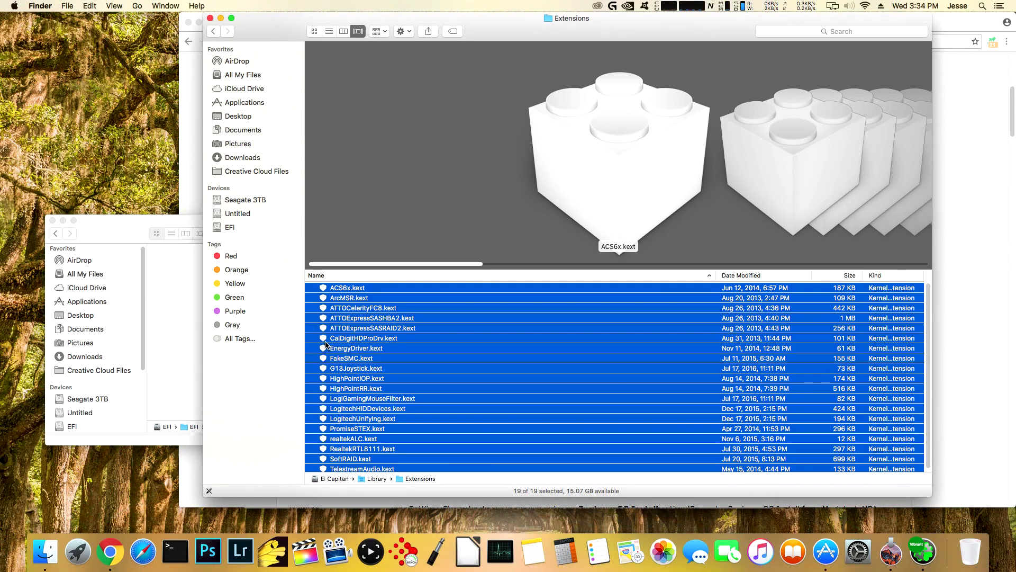
left_click_drag(325, 345, 193, 317)
left_click(151, 220)
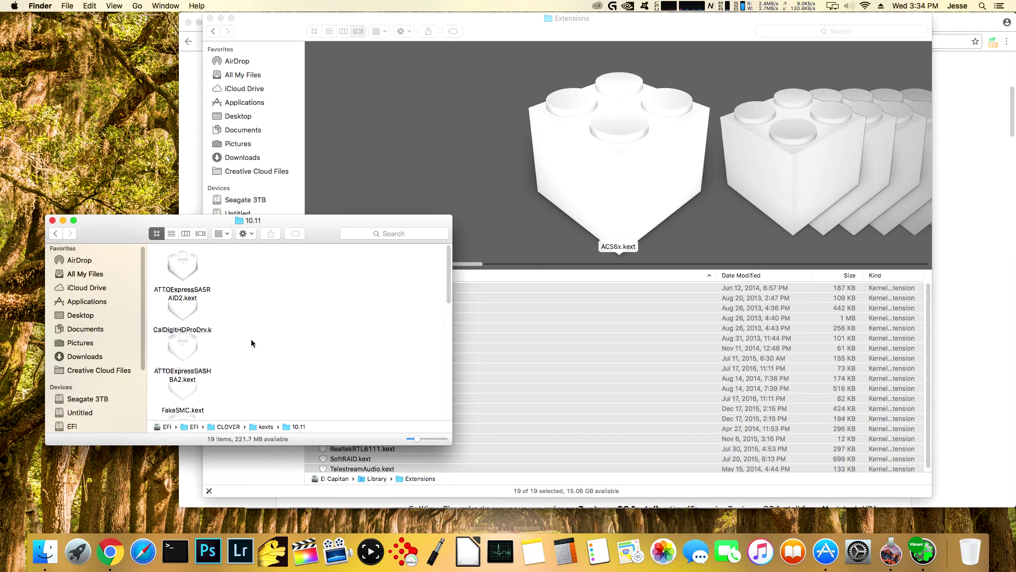
scroll(251, 343, "down", 10)
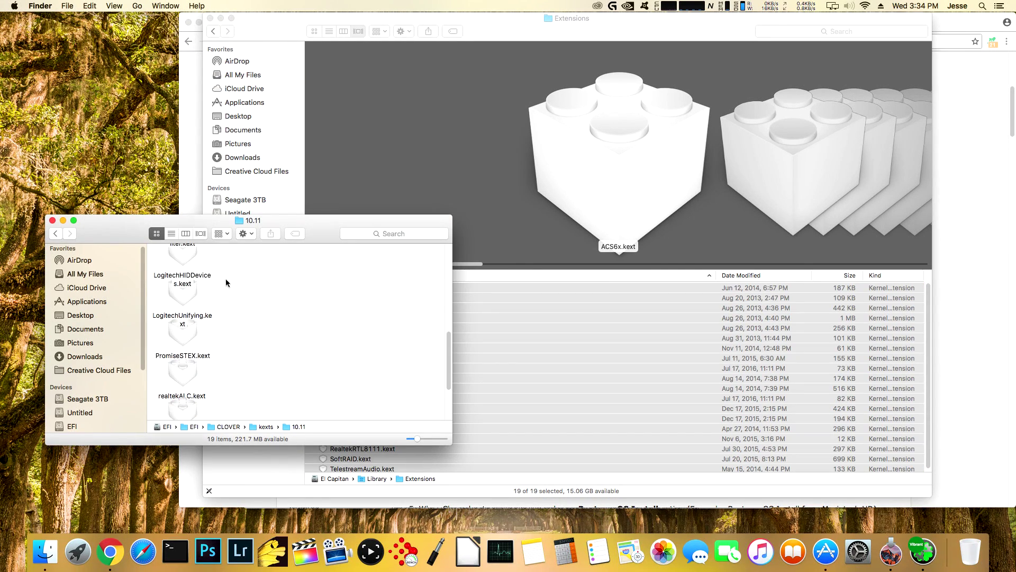
left_click(53, 219)
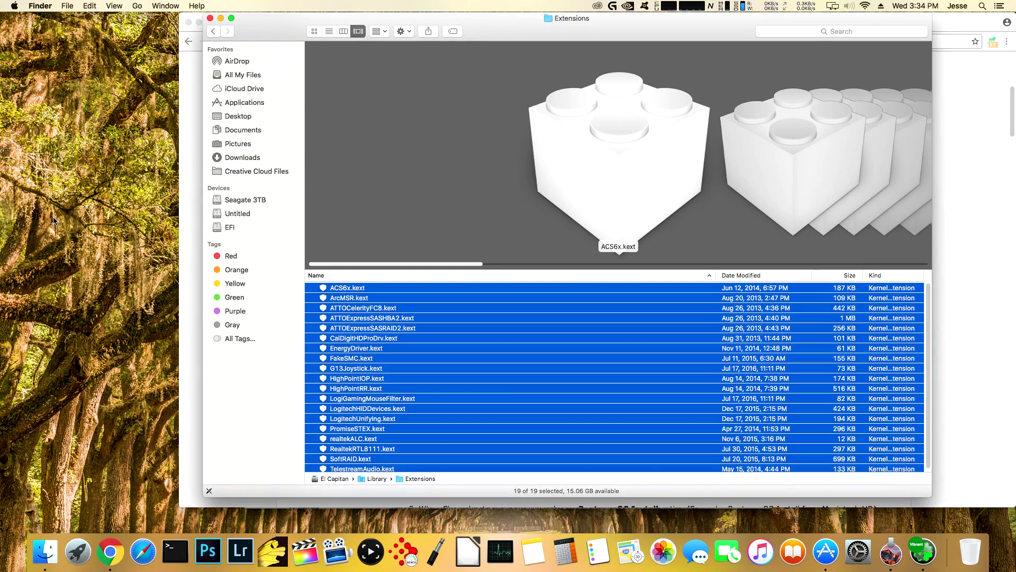
- Close the Extensions window, skim the Sierra guide, and switch to Clover Configurator
left_click(209, 18)
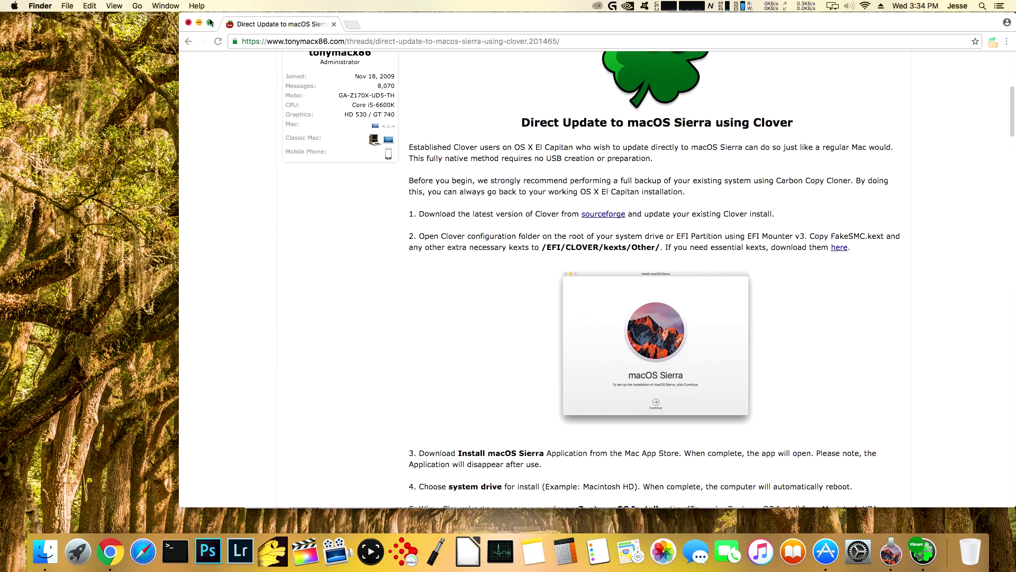
left_click(487, 238)
scroll(487, 237, "down", 10)
scroll(489, 238, "up", 4)
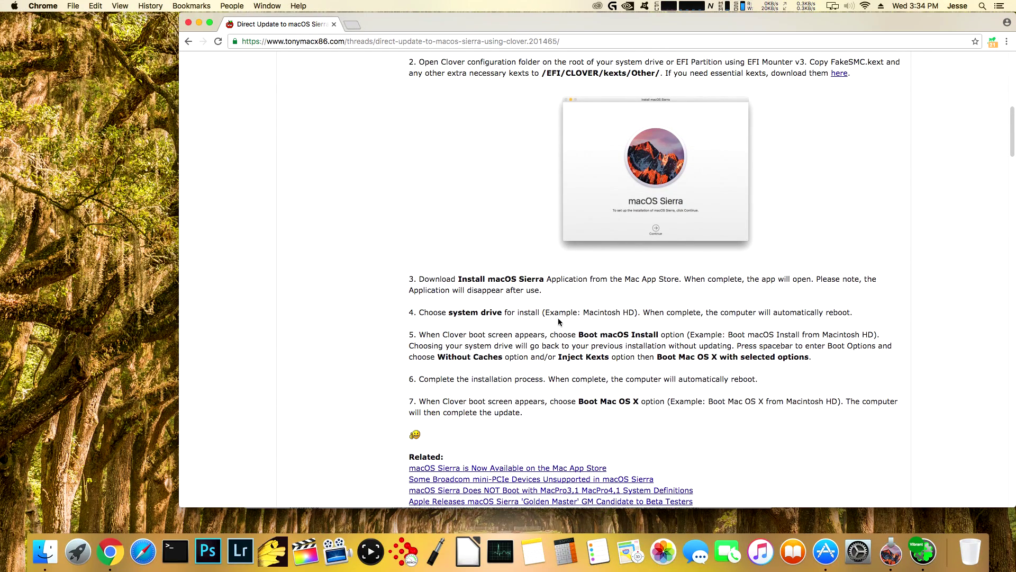
key("super+Tab")
key("super+Tab")
key("super+Tab")
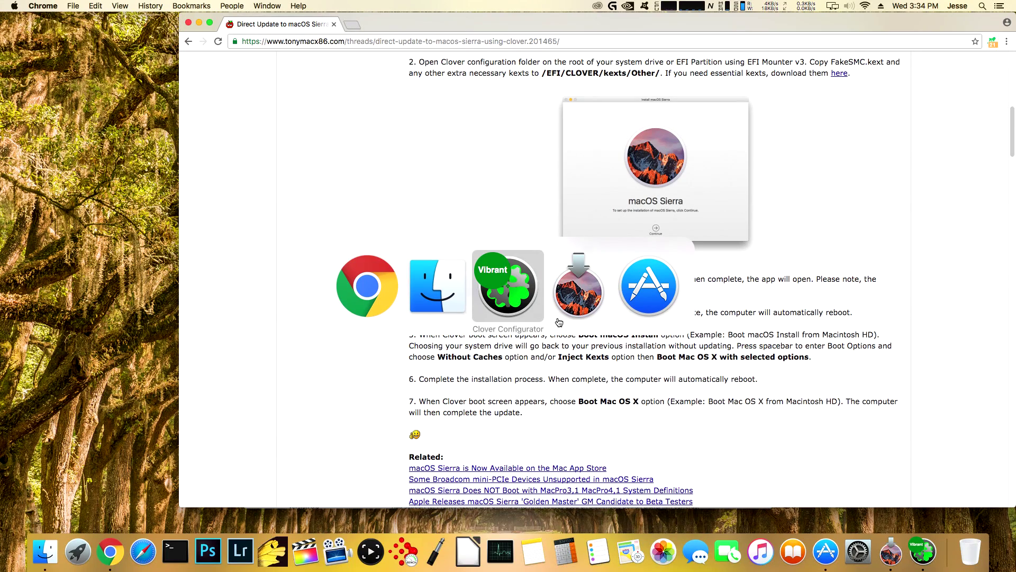
key("super+Tab")
key("super+Tab")
key("super+Tab")
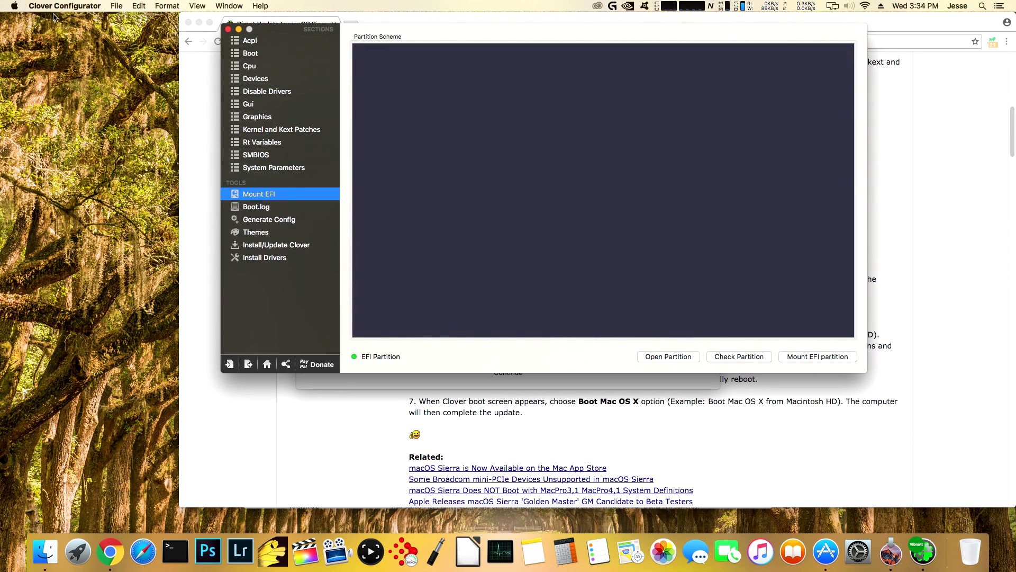
- Quit Clover Configurator and accept the Sierra installer's software licence
left_click(55, 6)
left_click(68, 157)
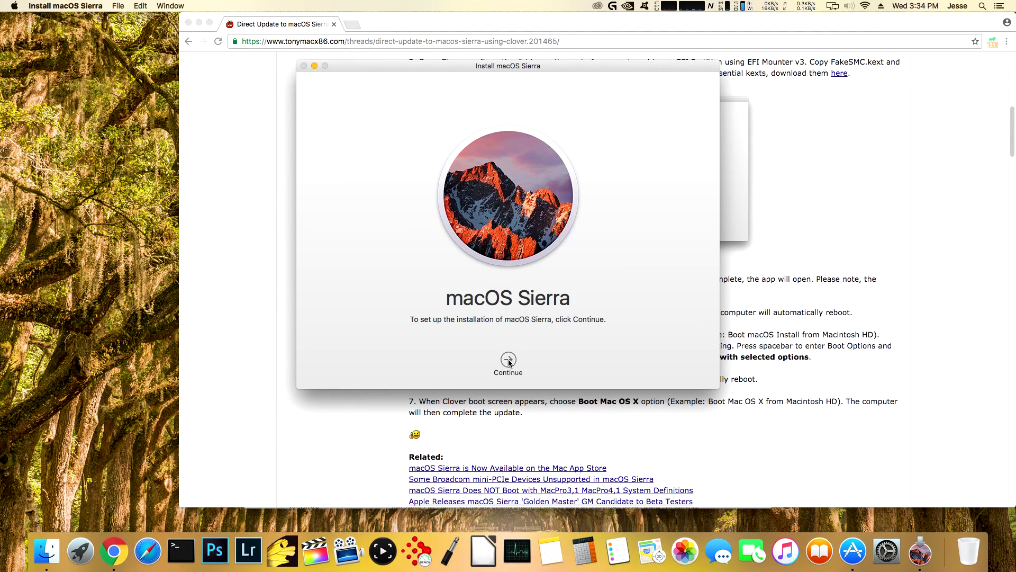
left_click(509, 360)
left_click(533, 360)
left_click(584, 126)
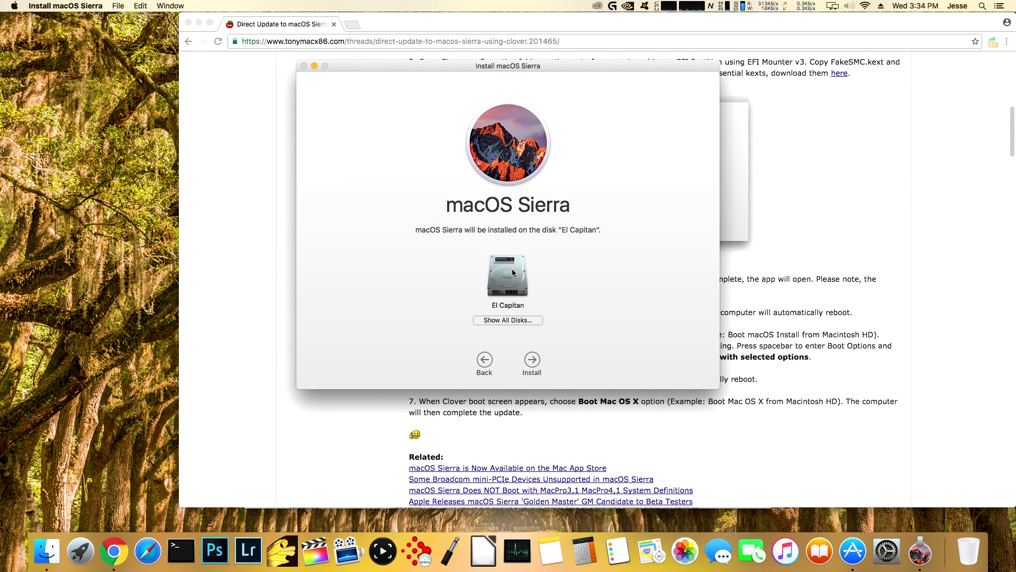
- Install Sierra on the El Capitan disk, authorising with the admin password, then restart
left_click(536, 361)
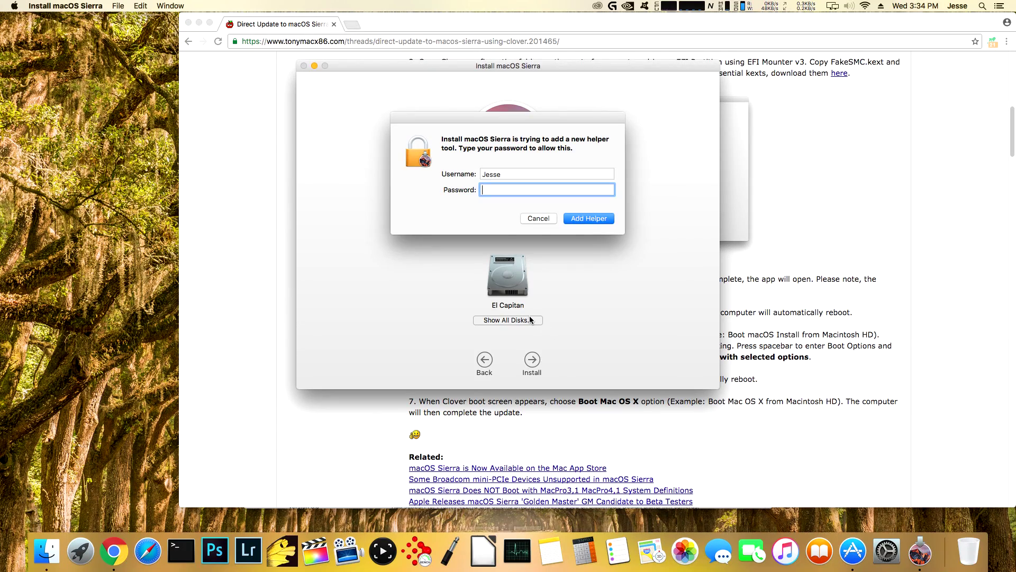
type("password")
key("Return")
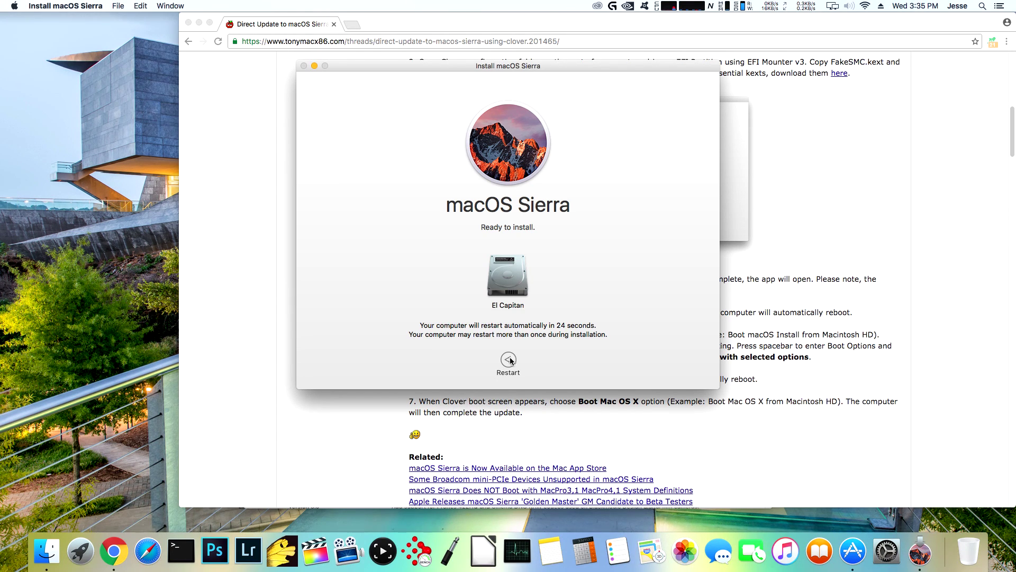
left_click_drag(637, 67, 525, 18)
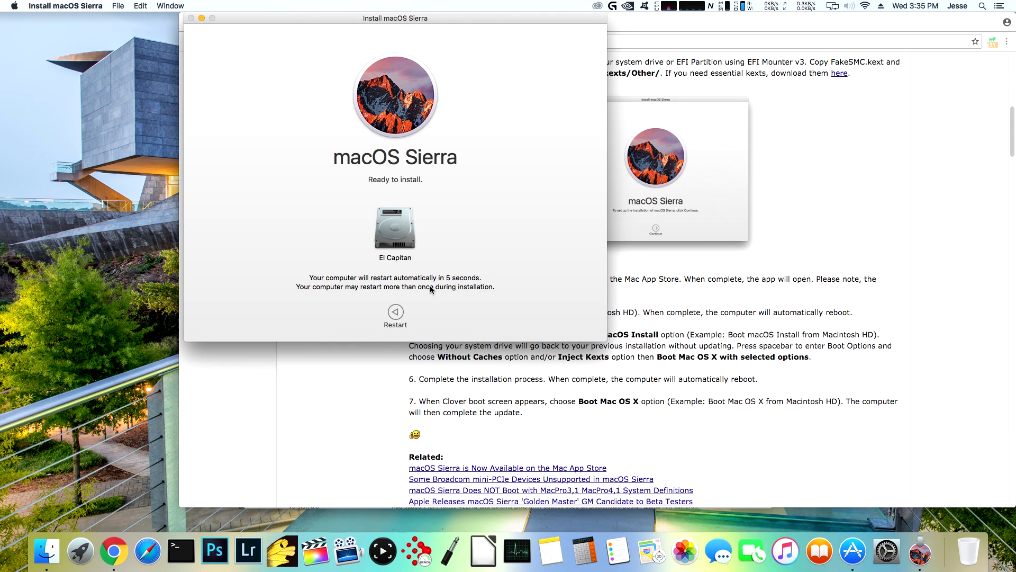
left_click(396, 313)
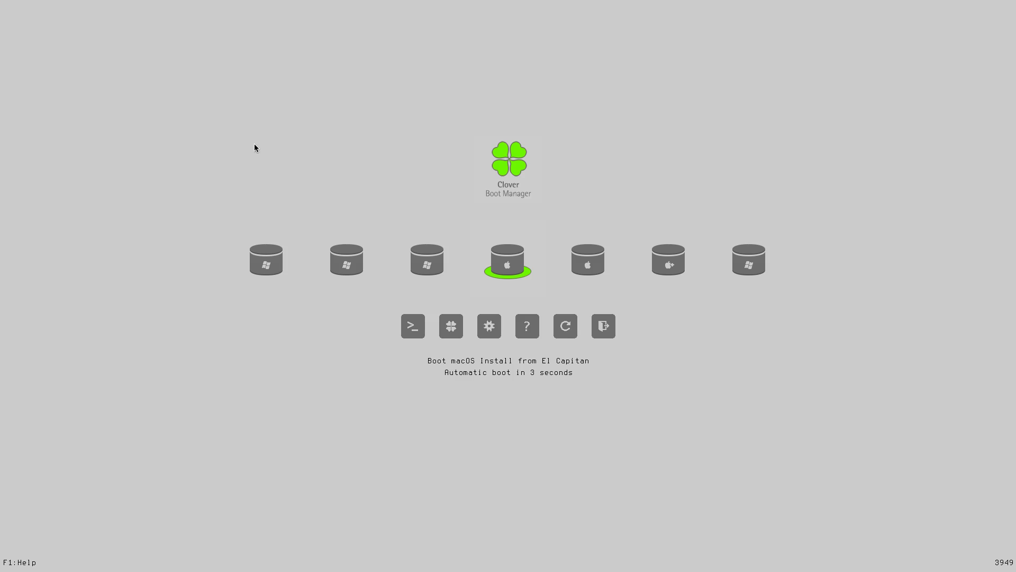
- Boot macOS Install from El Capitan with selected options, later choosing Boot macOS from El Capitan
key("Left")
key("Right")
key("Left")
key("Right")
key("Right")
key("Left")
key("Right")
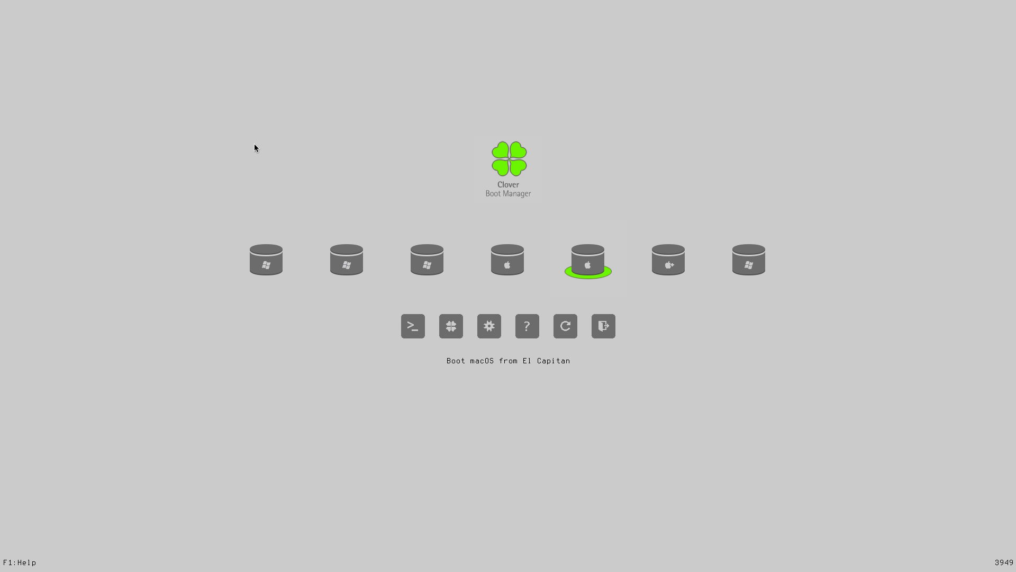
key("Left")
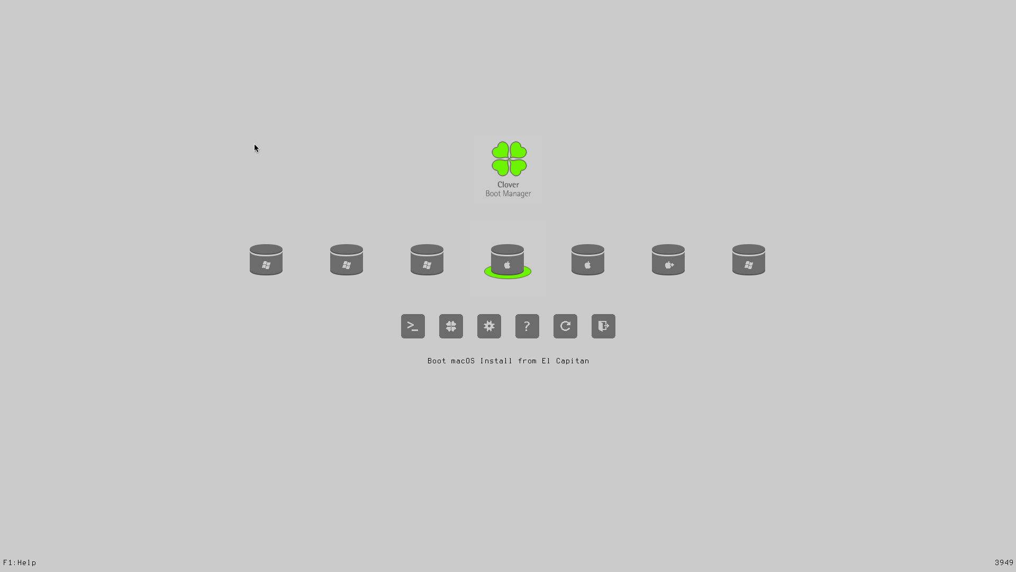
key("space")
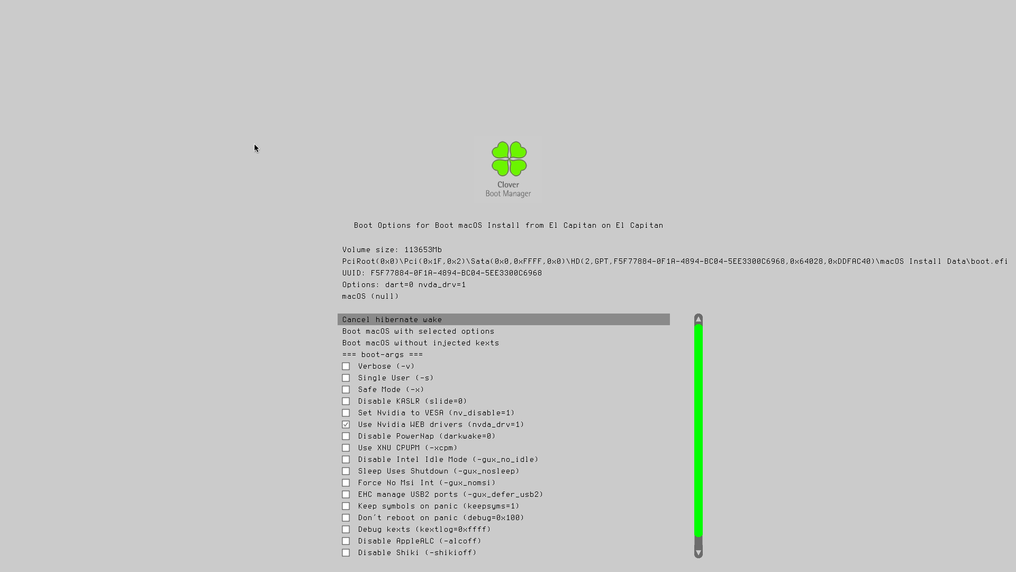
key("Down")
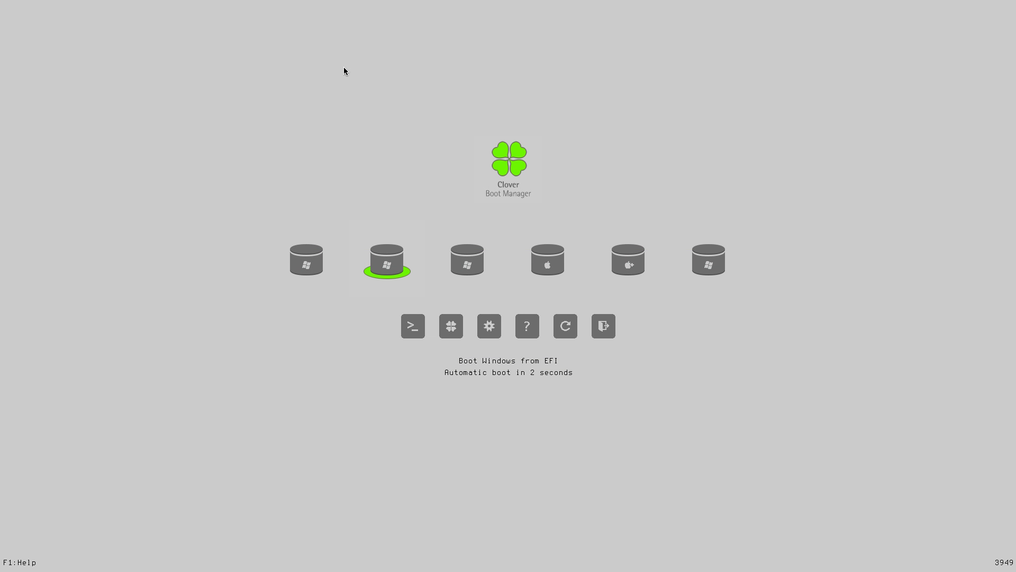
key("Right")
key("Right")
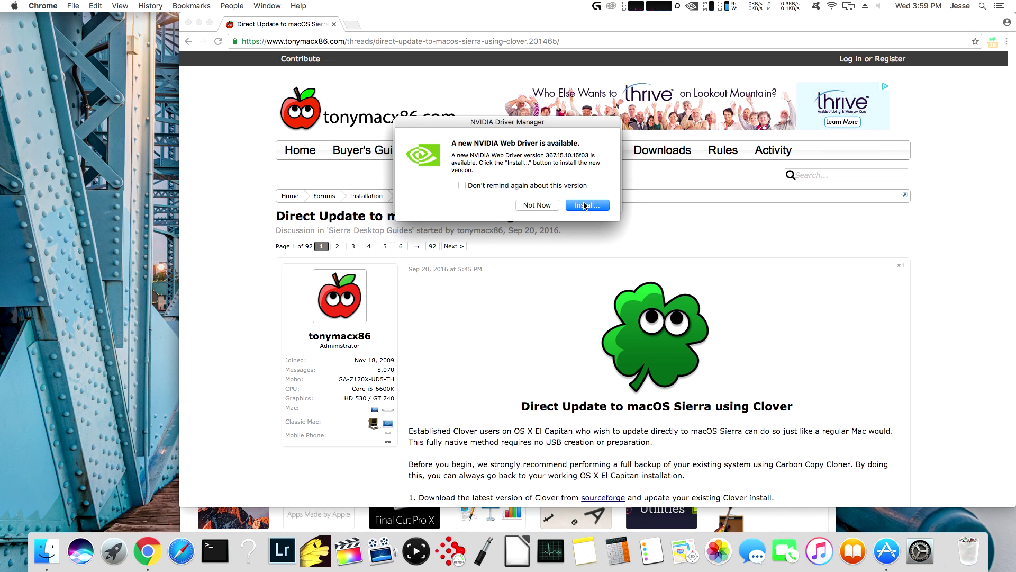
- Launch the NVIDIA Web Driver 367.15.10.15f03 installer and show Downloads in Finder
left_click(591, 276)
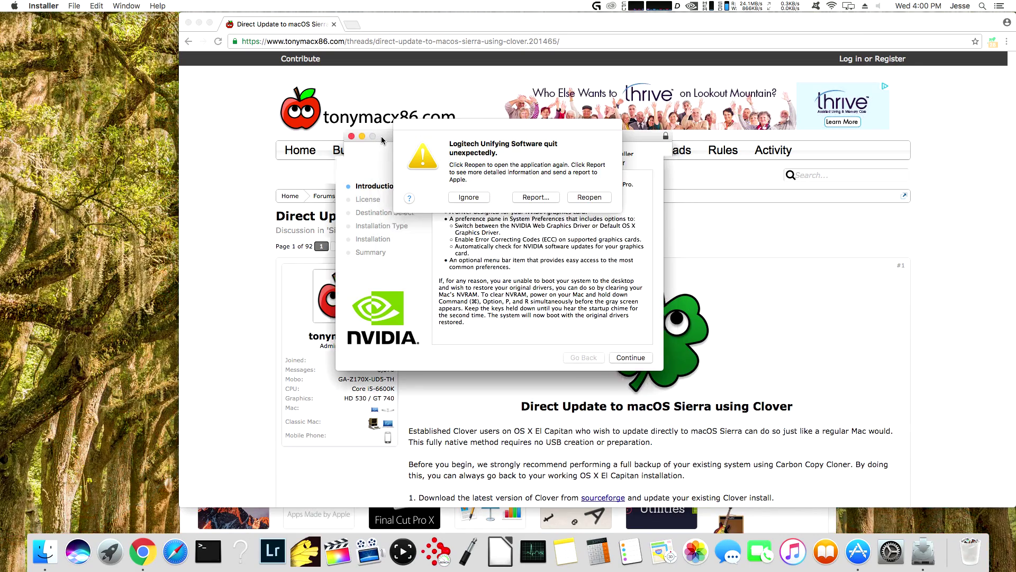
left_click_drag(374, 149, 335, 260)
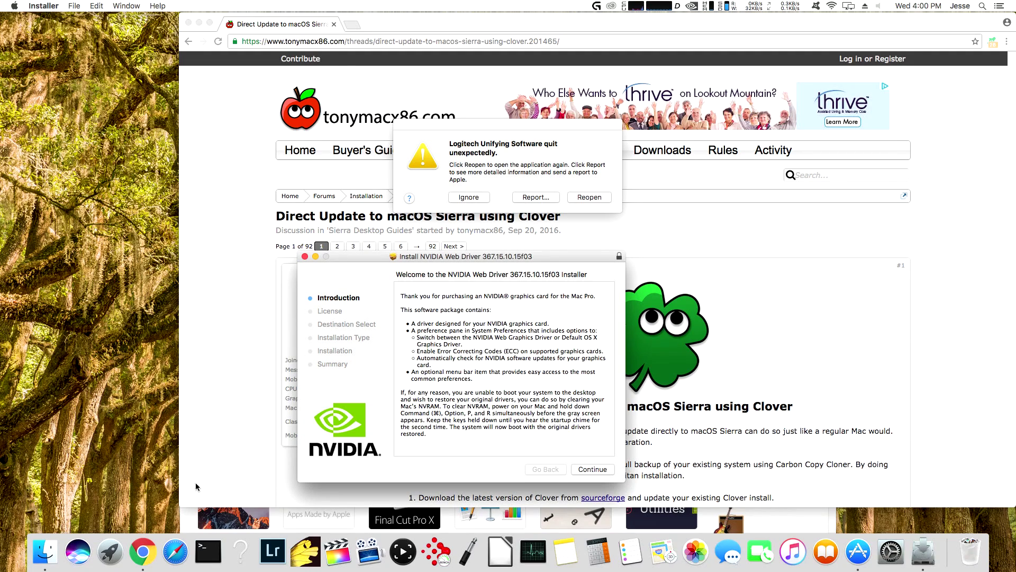
left_click(52, 550)
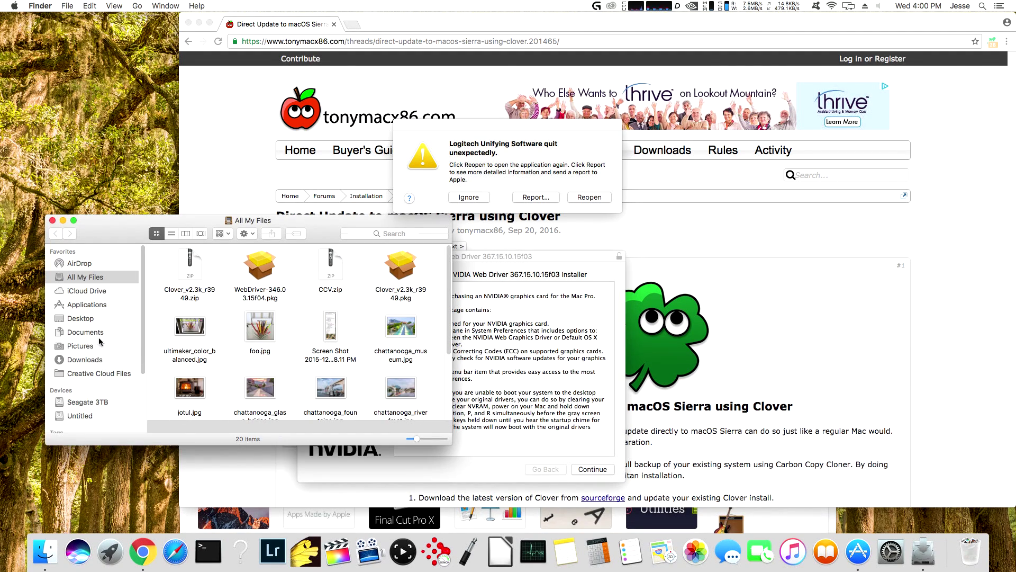
left_click(86, 361)
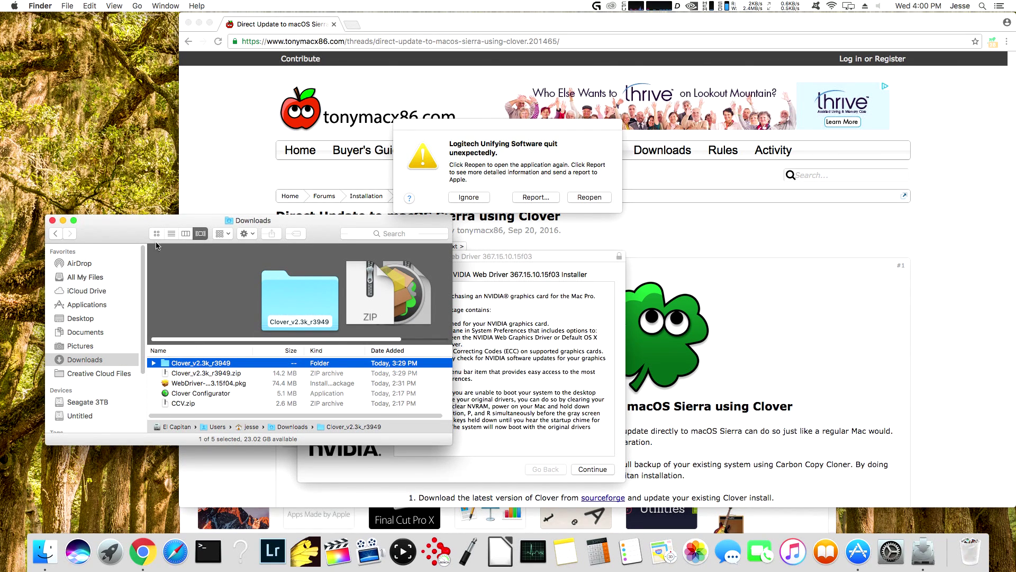
- Check About This Mac to confirm macOS Sierra 10.12.1, then close it
left_click(14, 5)
left_click(21, 17)
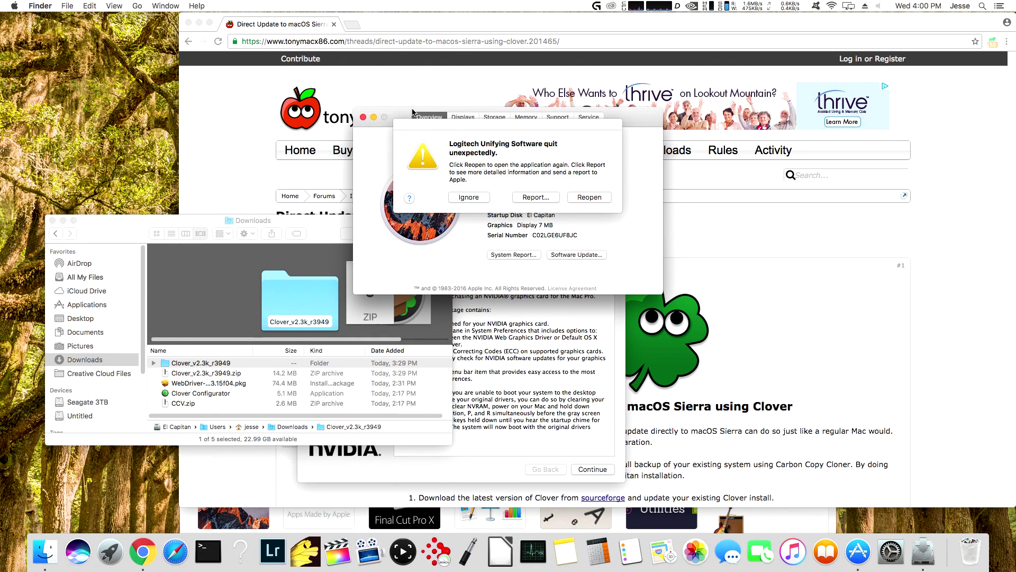
left_click_drag(415, 113, 169, 122)
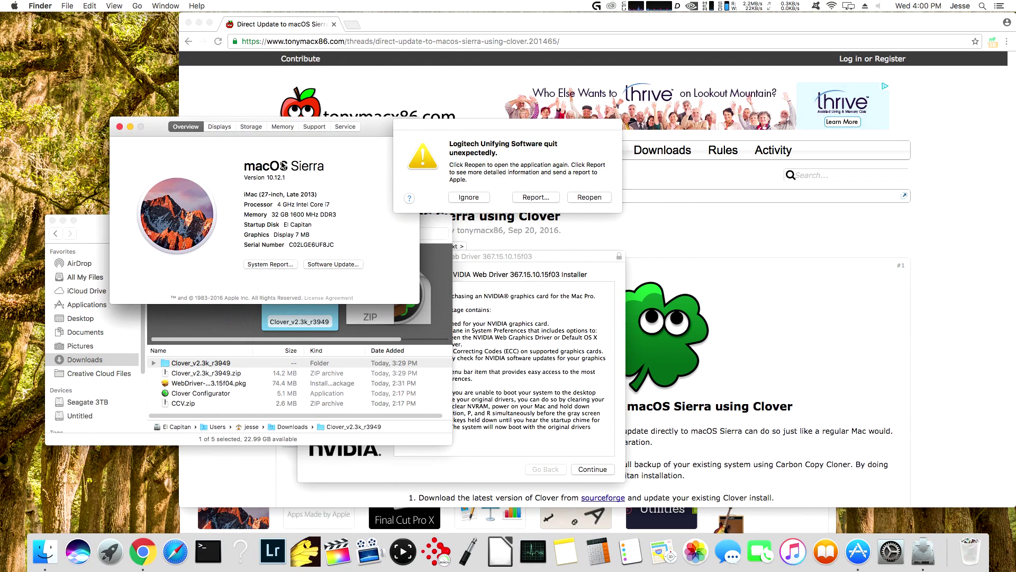
left_click(119, 126)
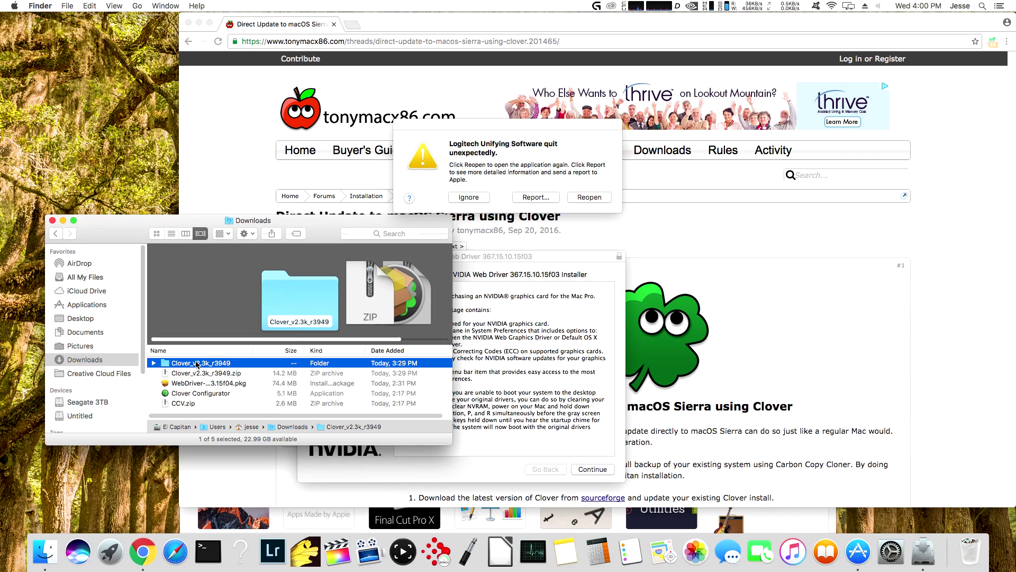
- Launch Clover Configurator and try mounting the disk0s2 EFI partition
double_click(167, 395)
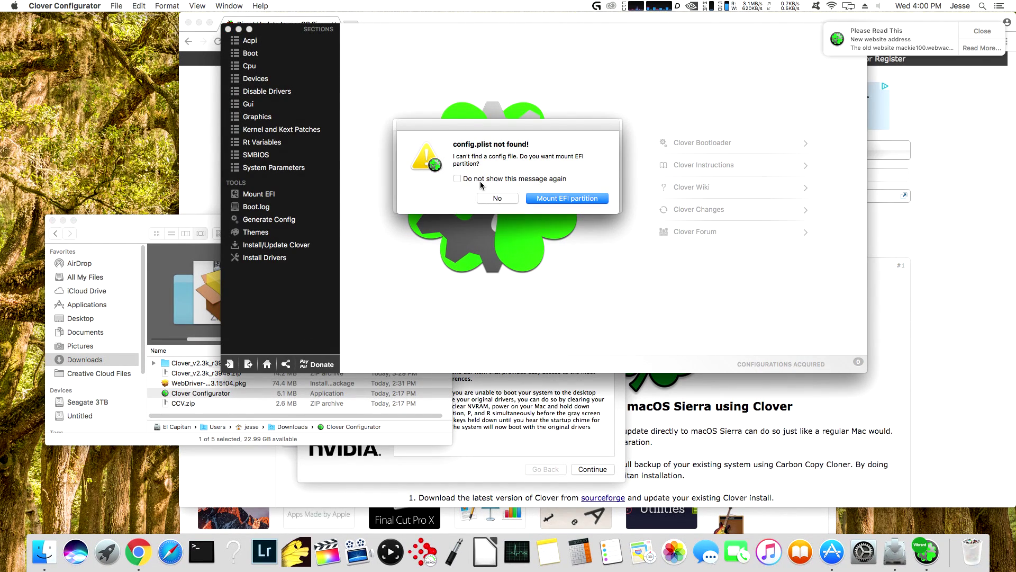
left_click(556, 198)
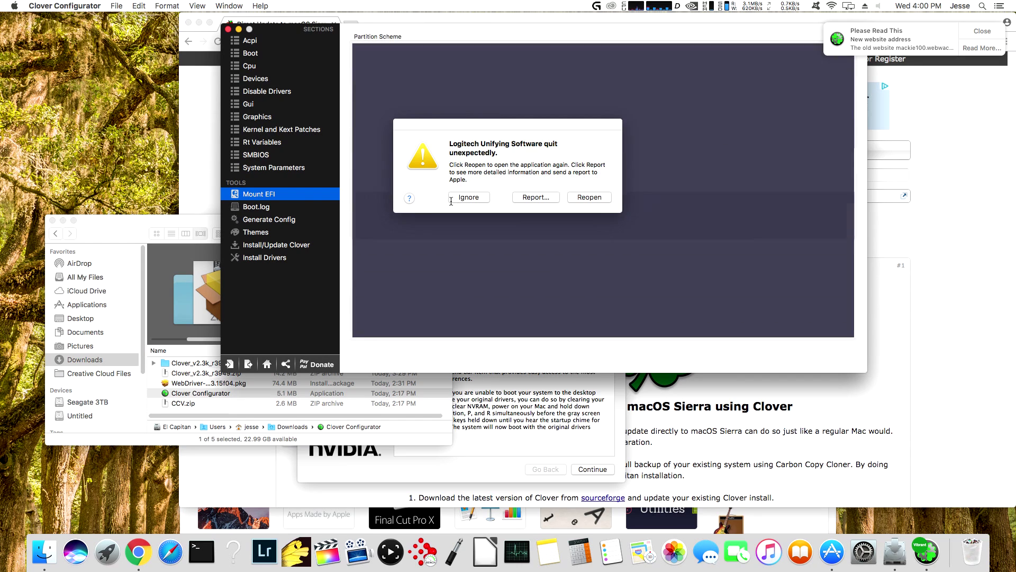
left_click(466, 197)
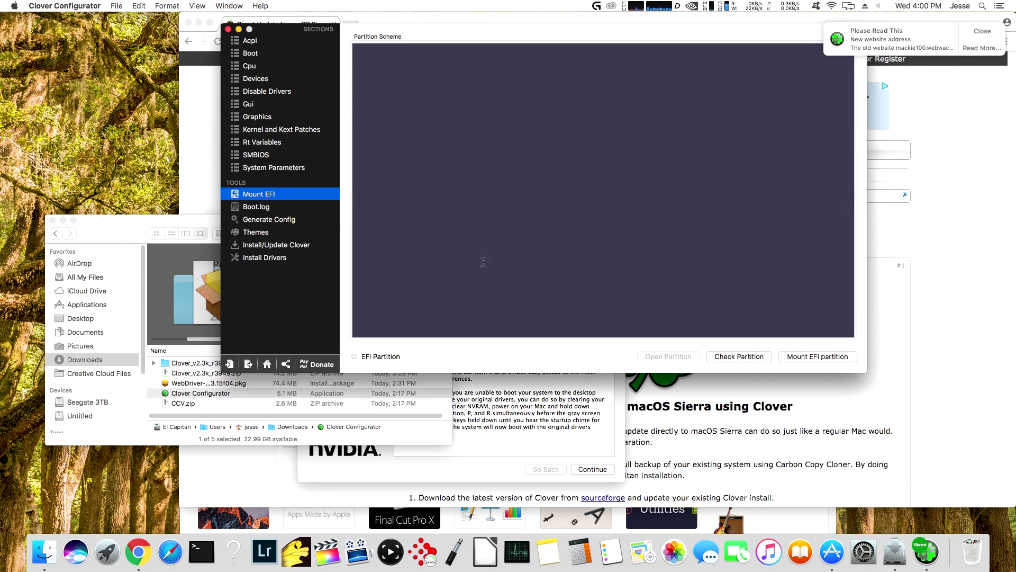
left_click(790, 357)
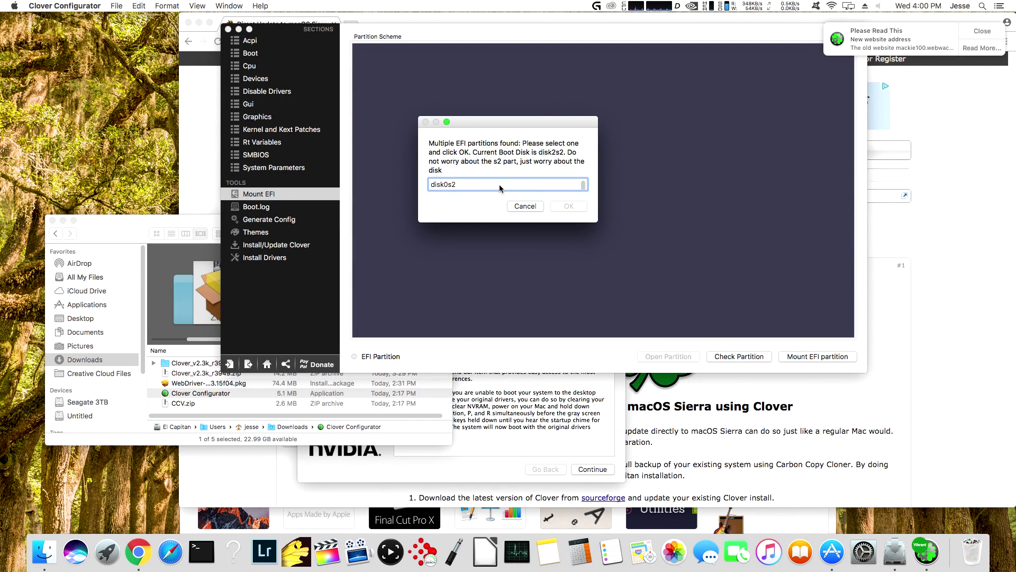
left_click_drag(588, 223, 595, 290)
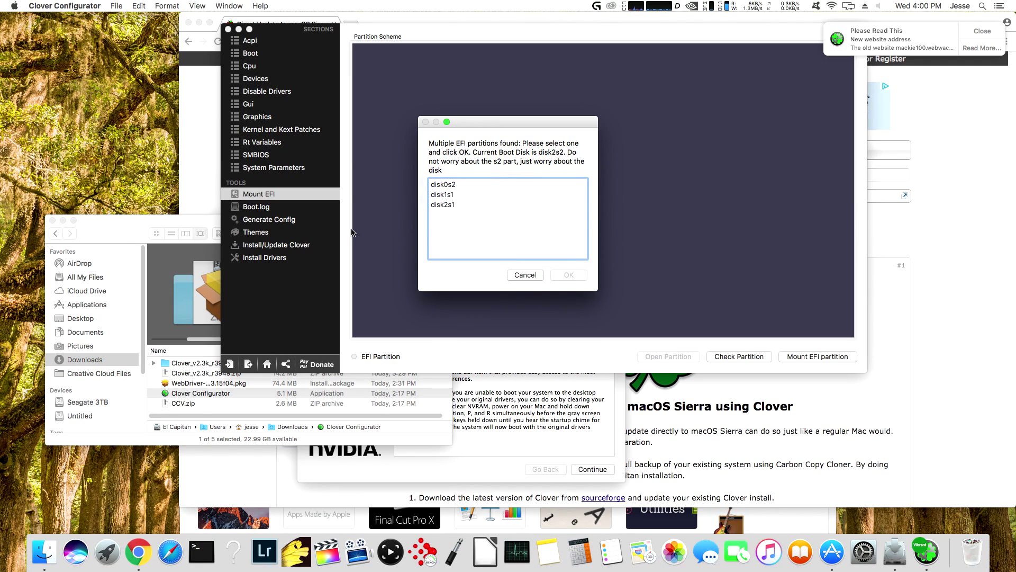
left_click(454, 184)
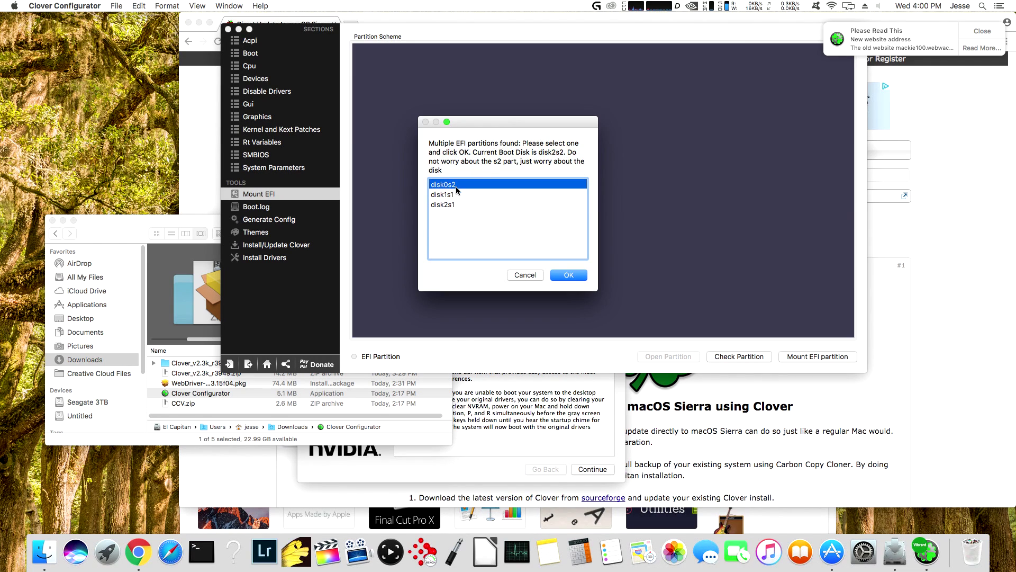
left_click(569, 275)
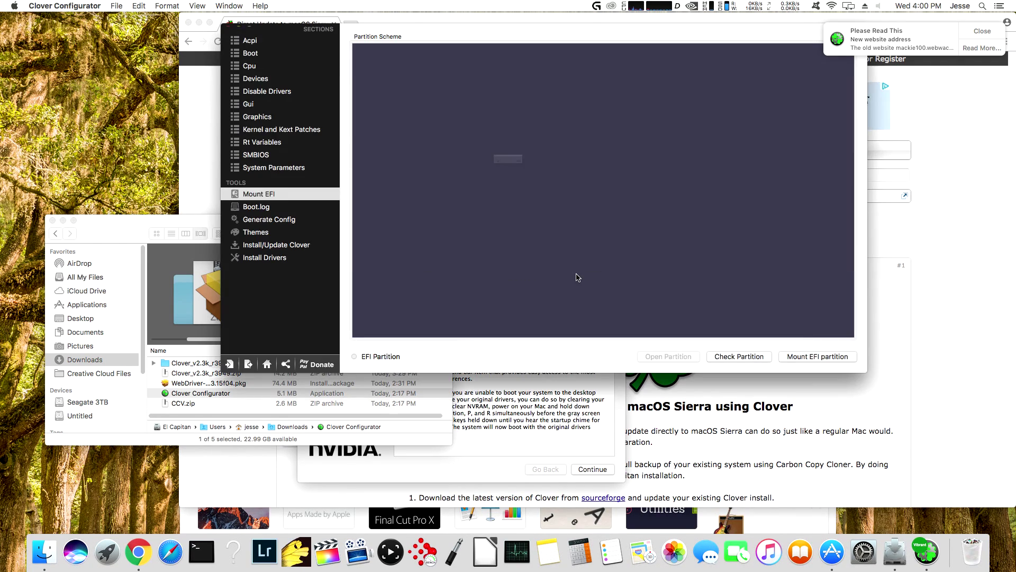
left_click(581, 177)
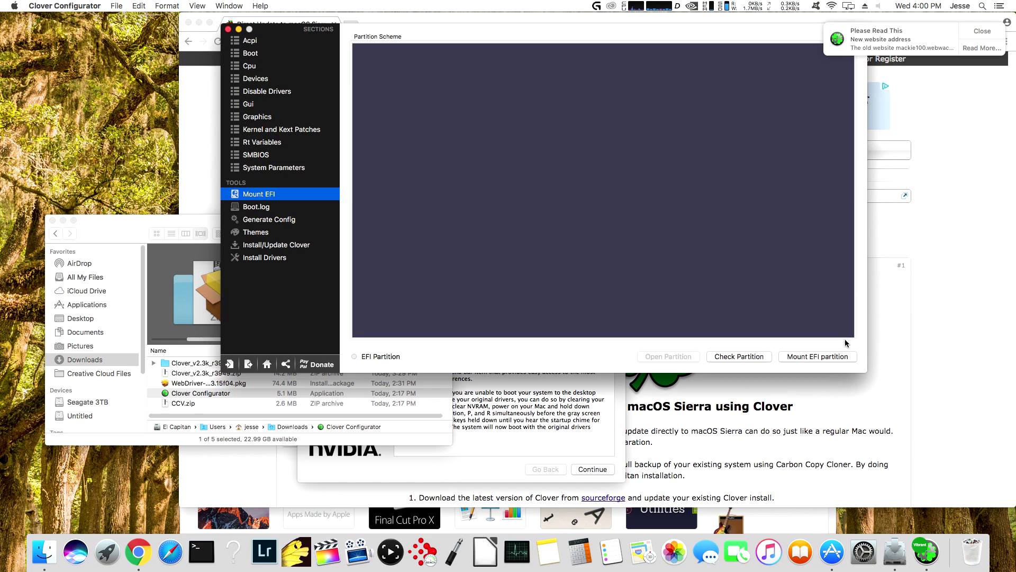
- Mount the disk2s1 EFI partition instead, authorising with the admin password
left_click(843, 355)
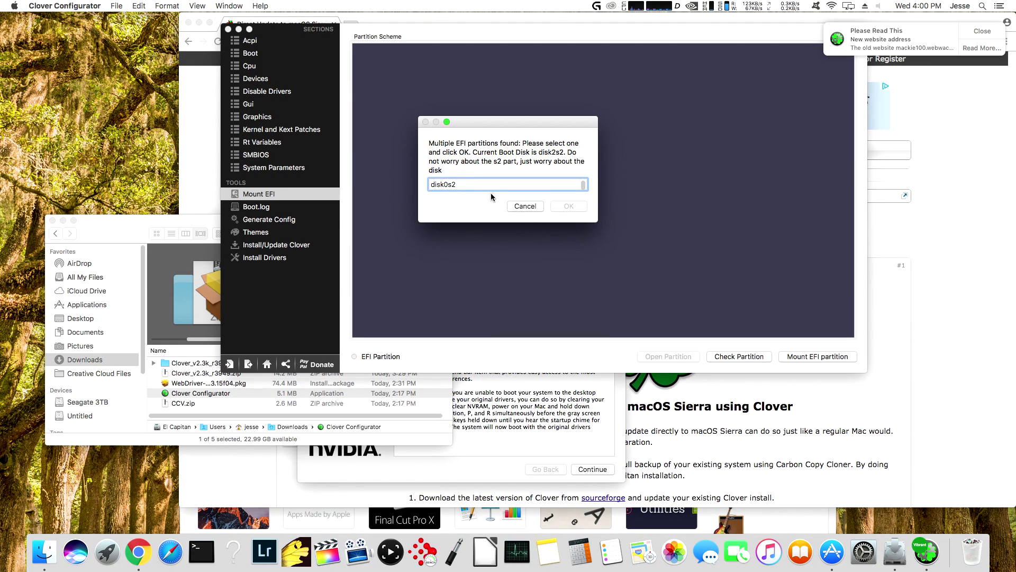
left_click(486, 184)
key("Down")
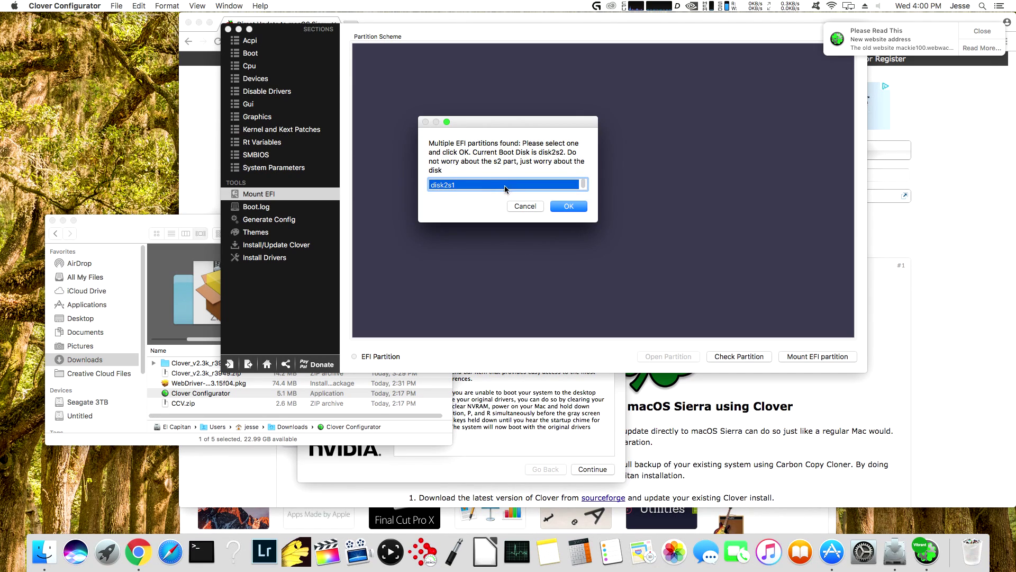
left_click(560, 210)
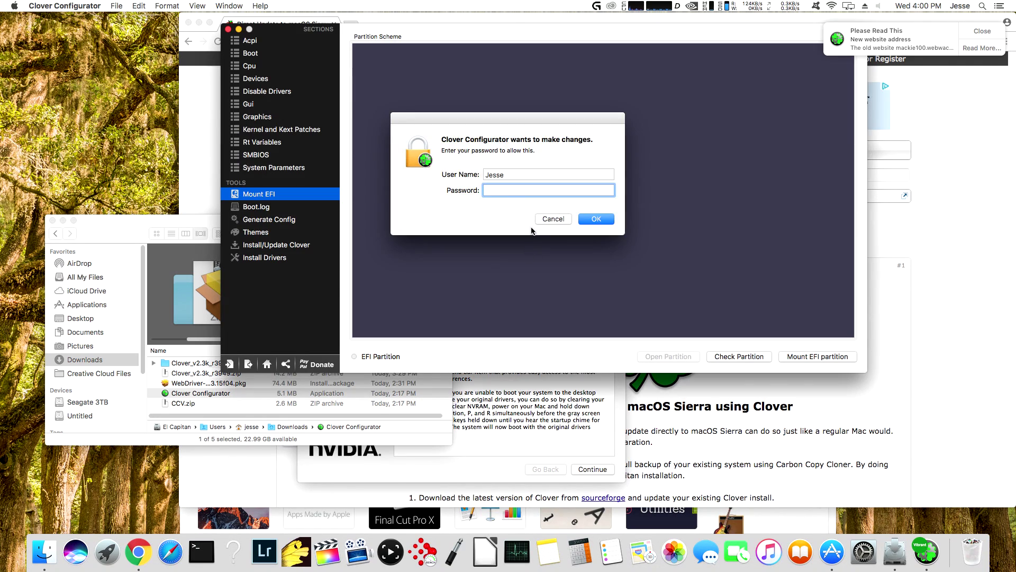
type("********")
key("Return")
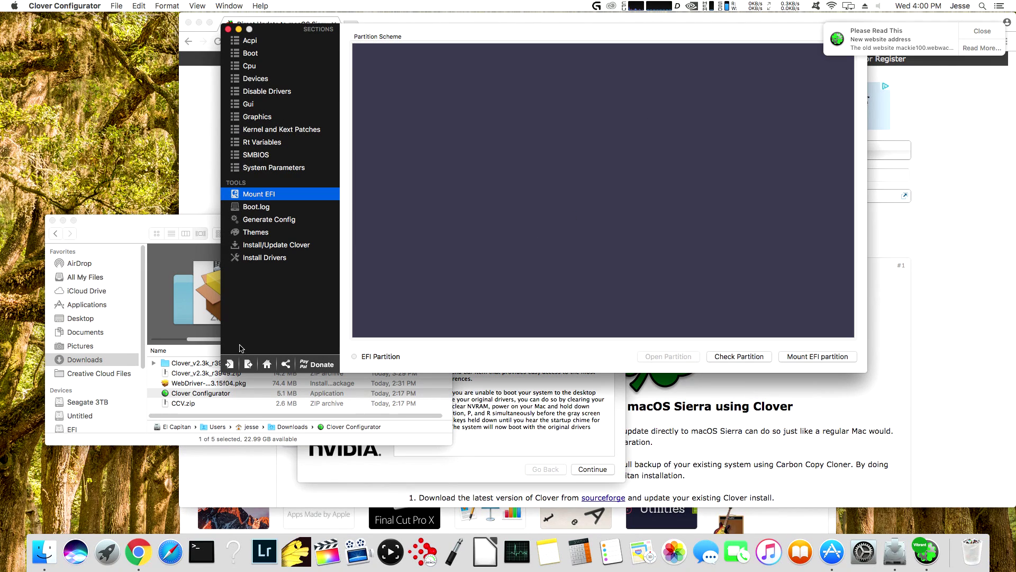
- Load config.plist from the EFI volume's CLOVER folder
left_click(229, 364)
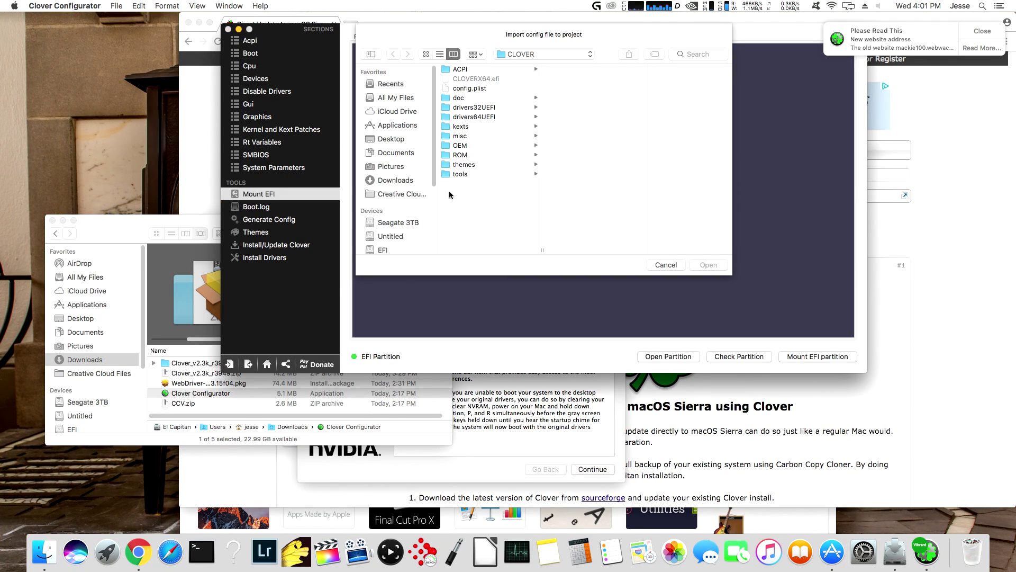
left_click(377, 250)
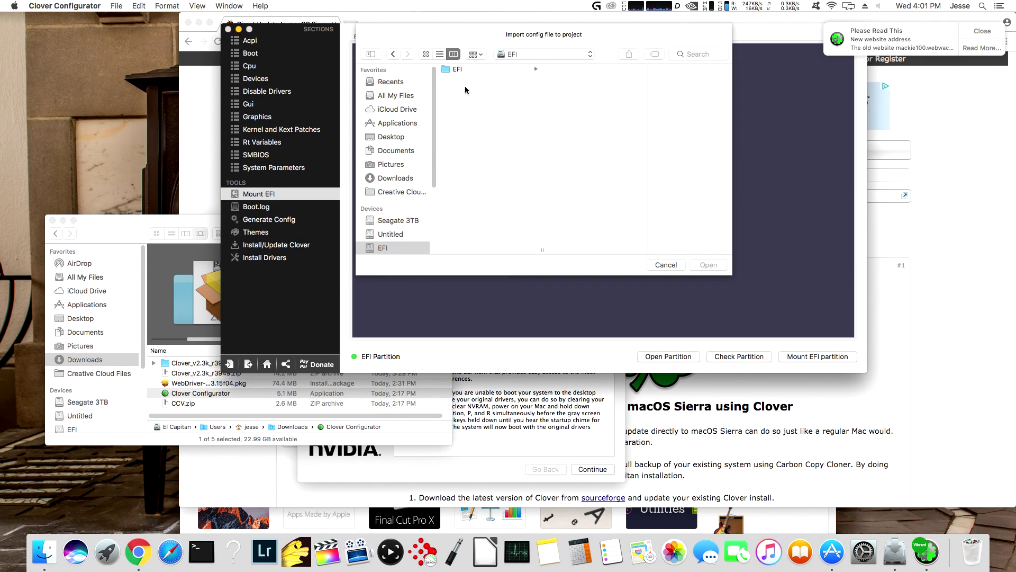
left_click(589, 88)
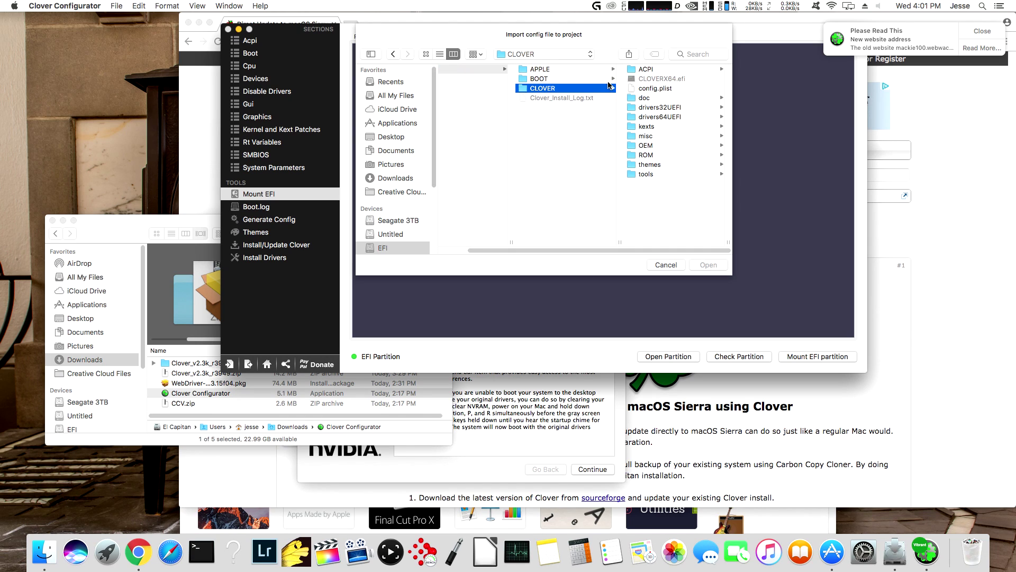
left_click(646, 88)
left_click(704, 265)
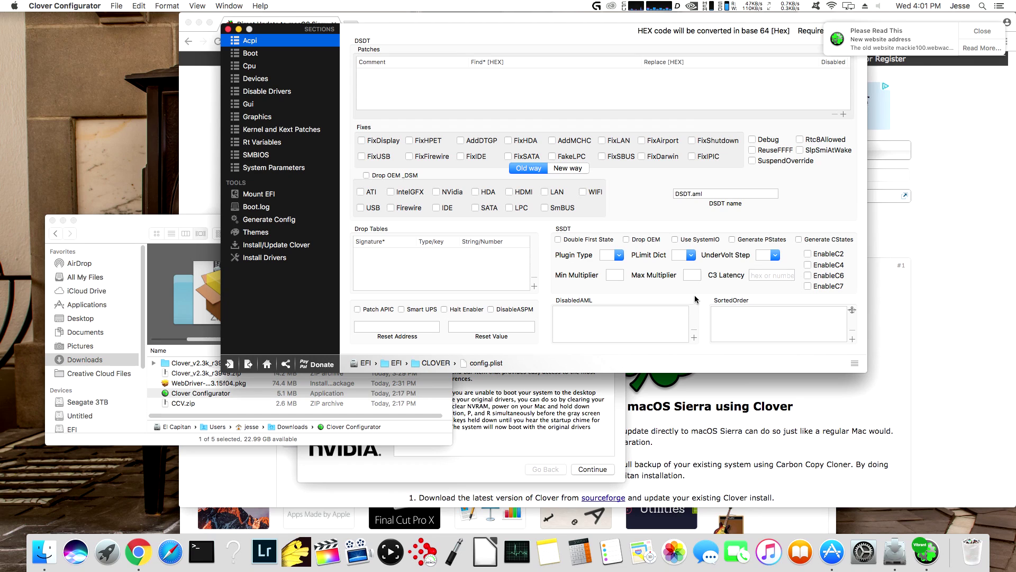
- Uncheck the nvda_drv=1 boot argument and enable NvidiaWeb in System Parameters
left_click(234, 55)
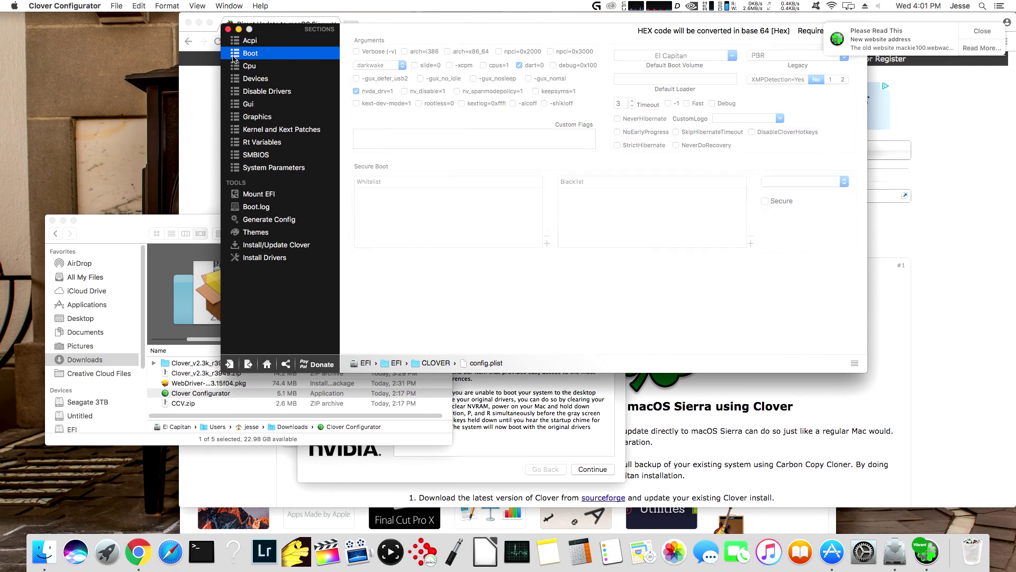
left_click(356, 91)
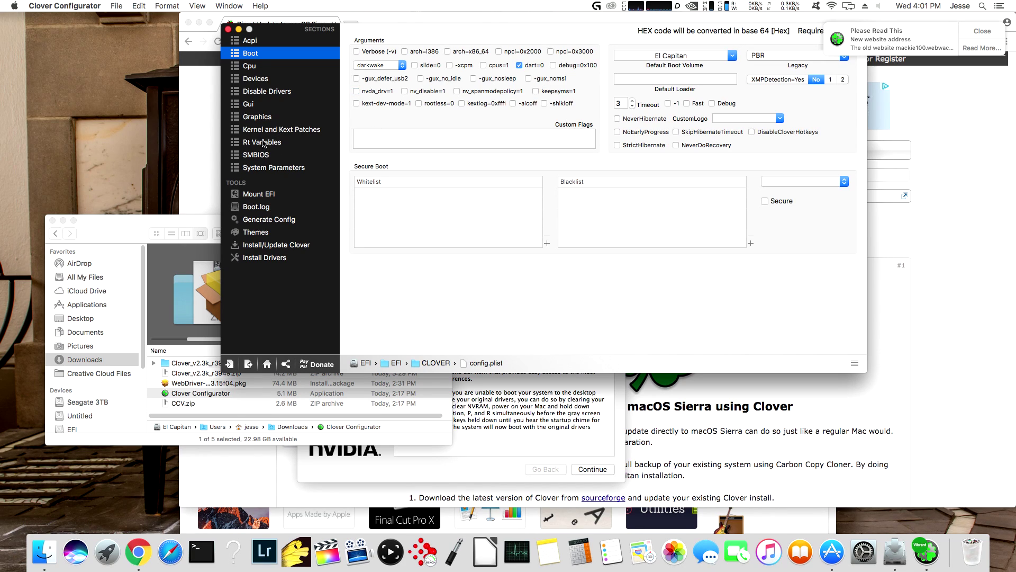
left_click(266, 168)
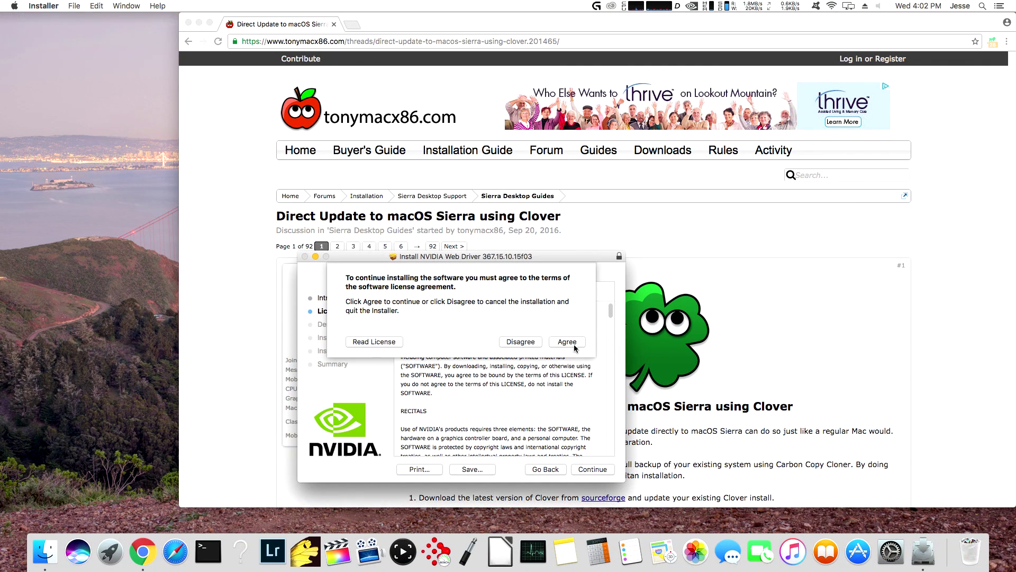
- Accept the NVIDIA driver licence and start its installation with admin authorisation
left_click(567, 341)
left_click(593, 469)
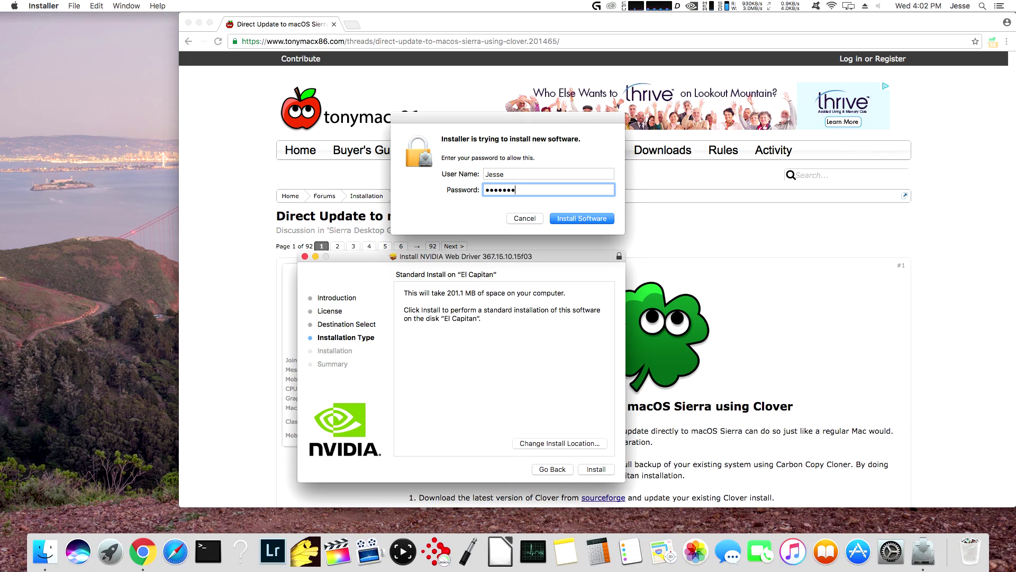
key("Return")
left_click(289, 144)
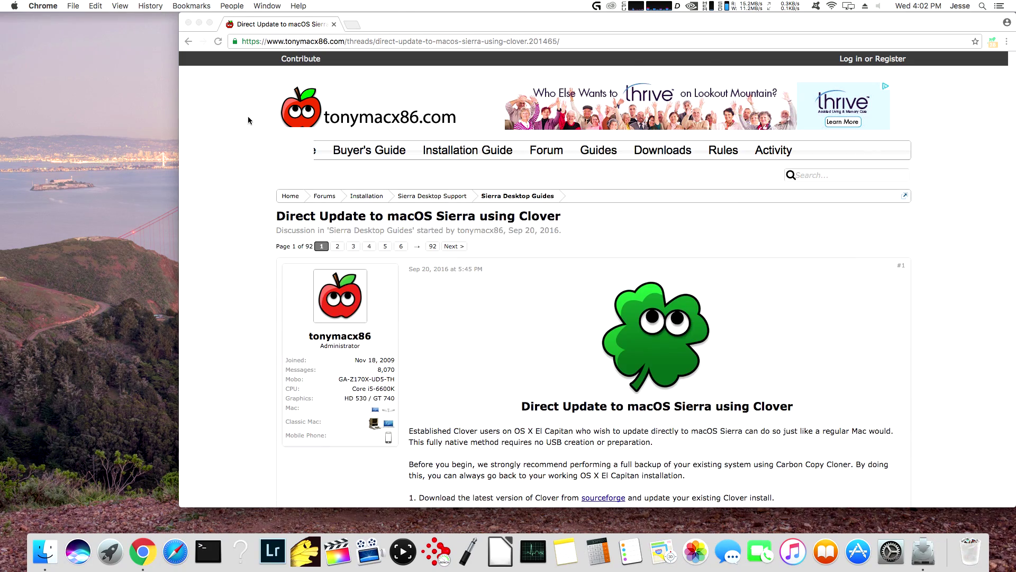
- Hide Chrome, then select the macOS El Capitan disk in Clover Boot Manager
left_click(44, 5)
left_click(70, 105)
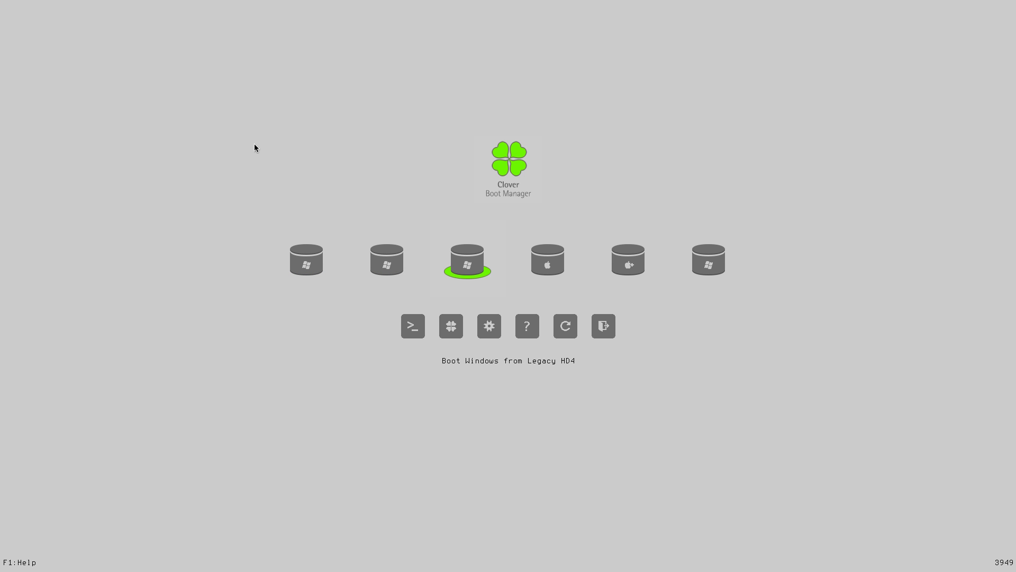
key("Right")
key("Left")
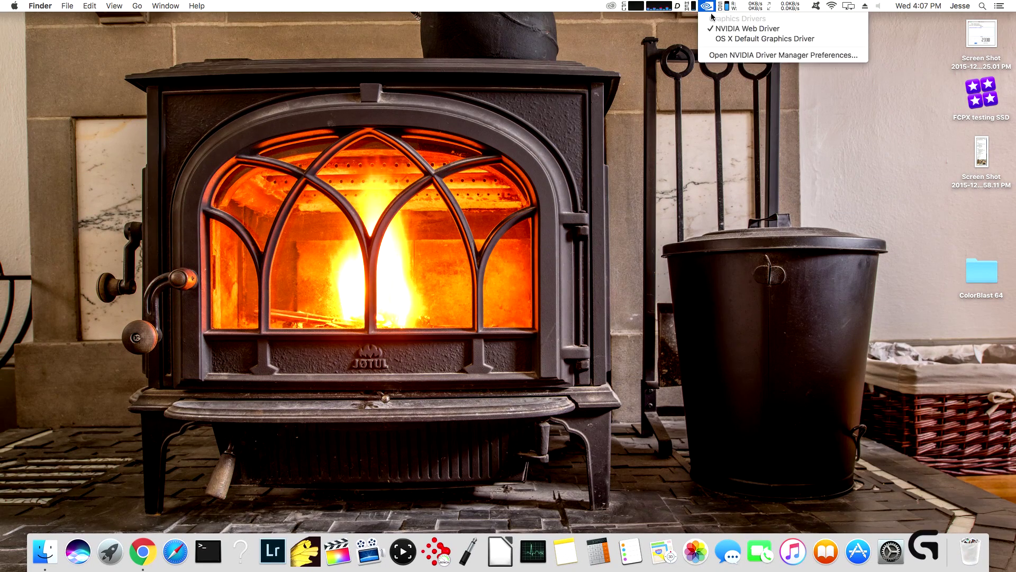
- Dismiss the driver status list and search Chrome for 'hackintosh sierra nvidia webdriver'
left_click(650, 75)
left_click(46, 554)
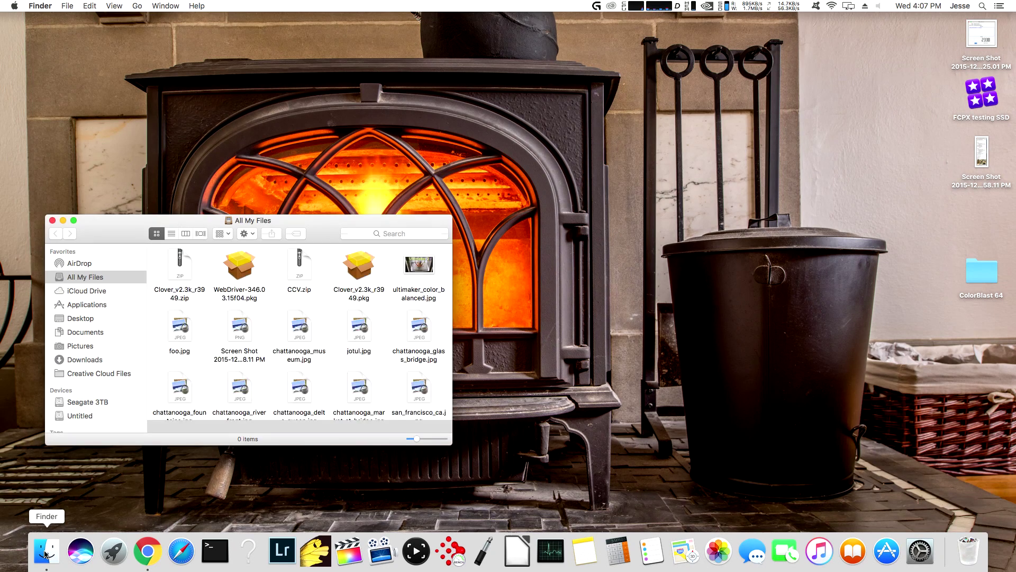
left_click(53, 221)
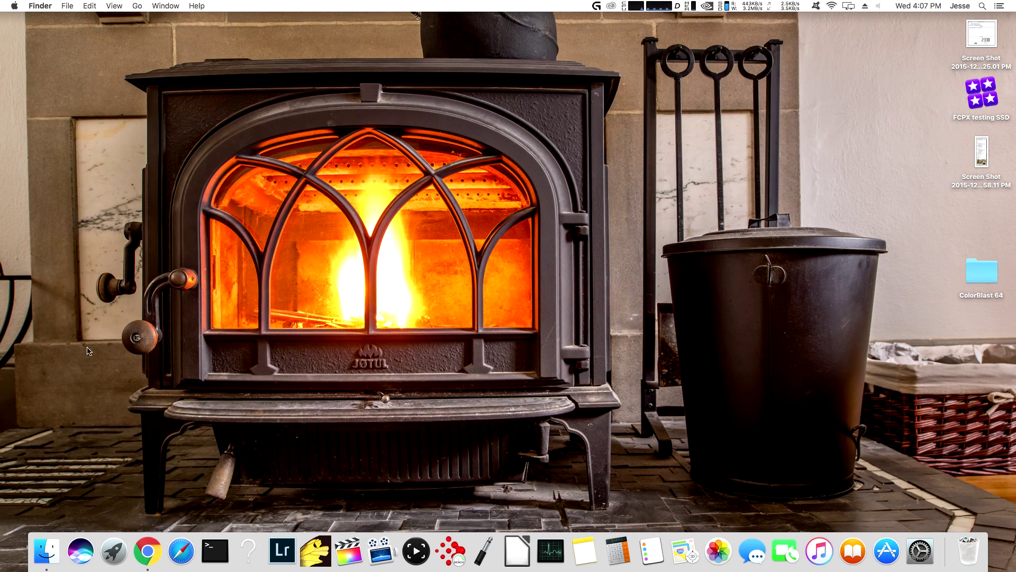
left_click(142, 552)
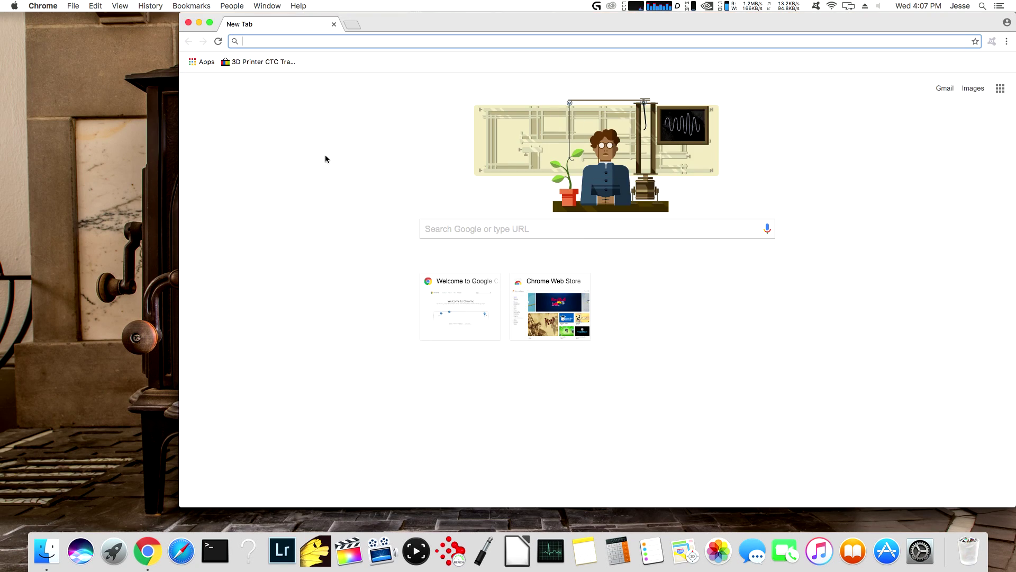
type("hackintosh ")
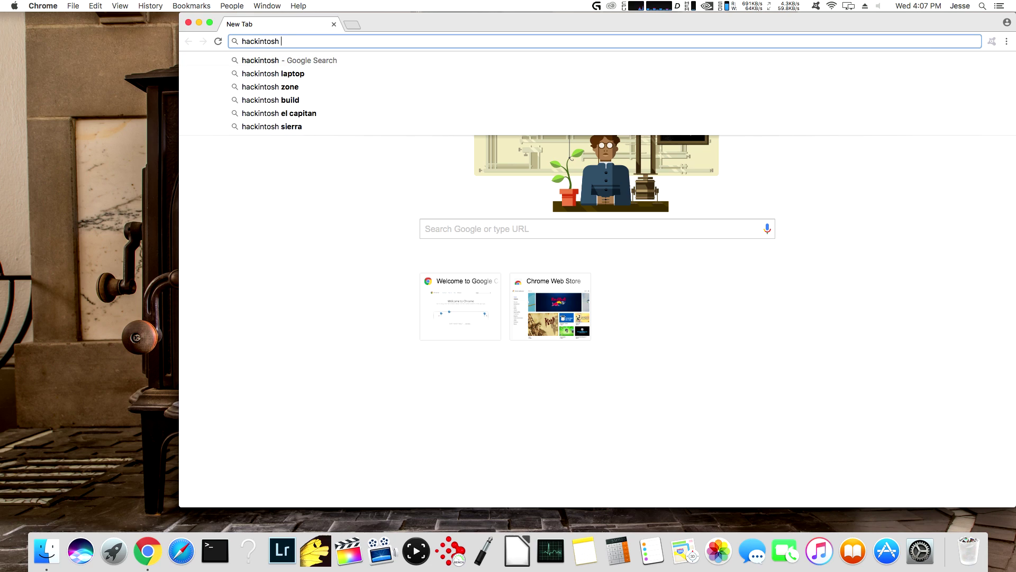
type("sierra nvidi")
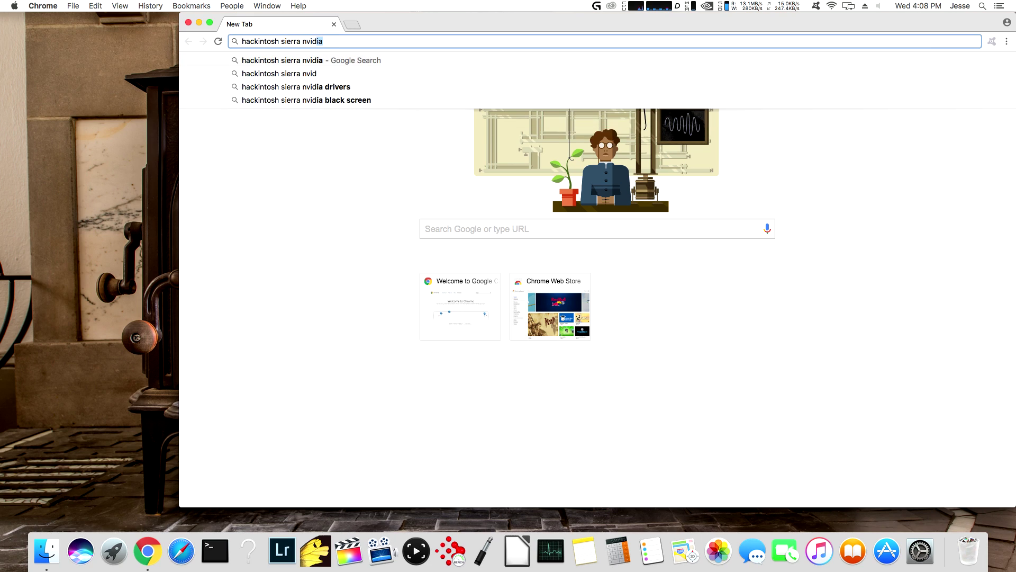
type("a web")
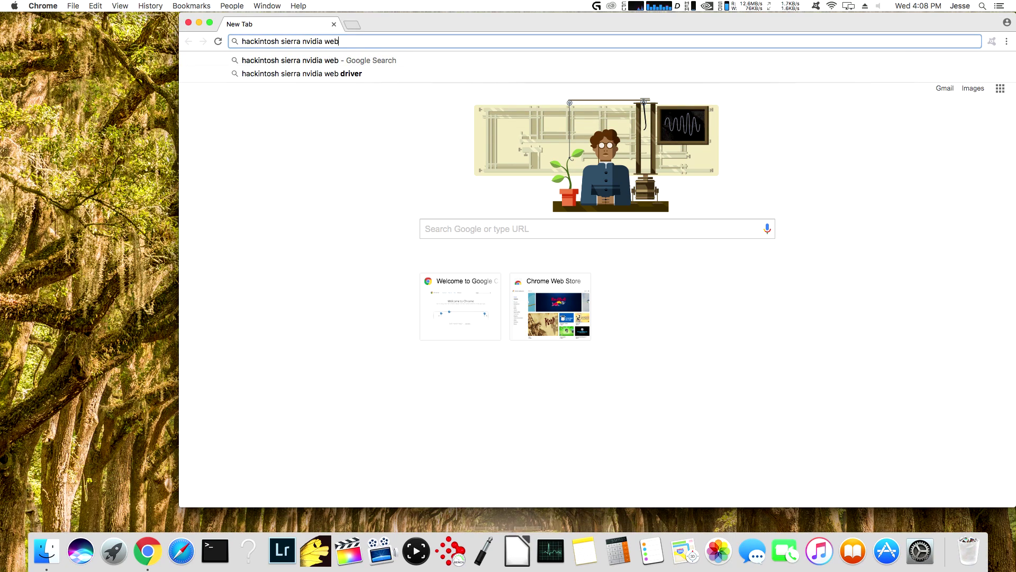
type("driver")
- Find the InsanelyMac Nvidia Web Driver thread and check the running macOS version in About This Mac
key("Return")
left_click(324, 212)
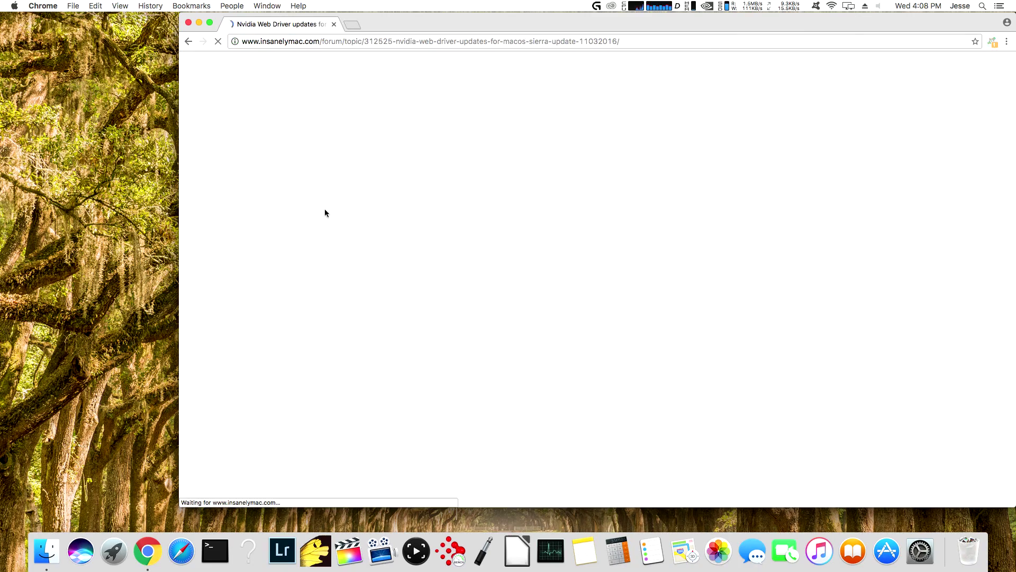
left_click(16, 5)
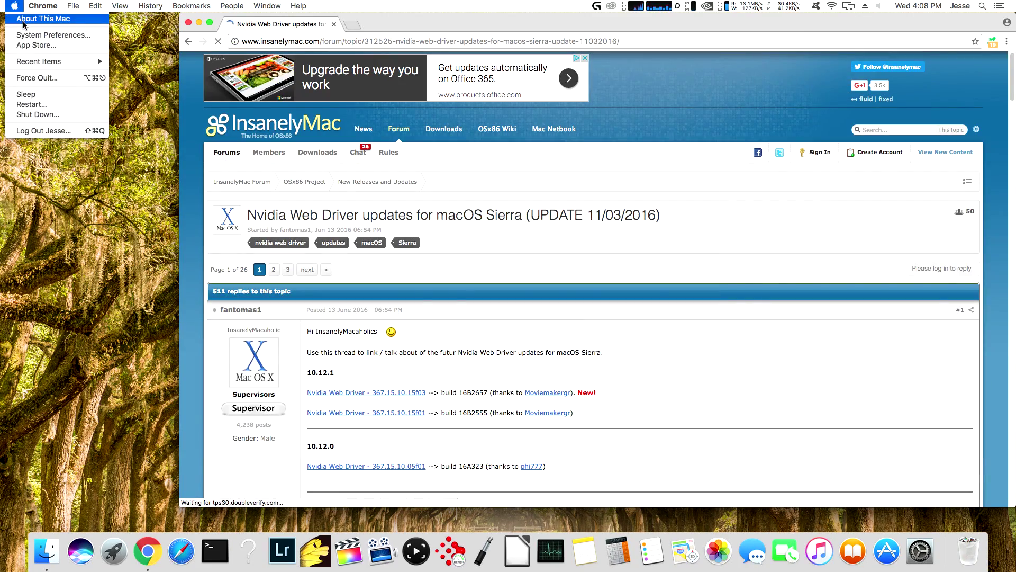
left_click(23, 23)
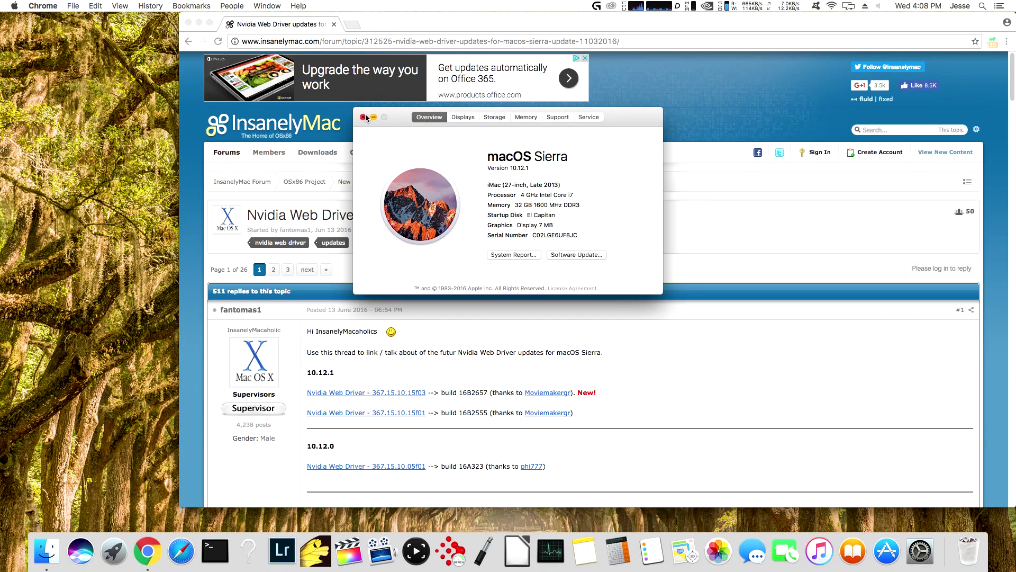
left_click(363, 117)
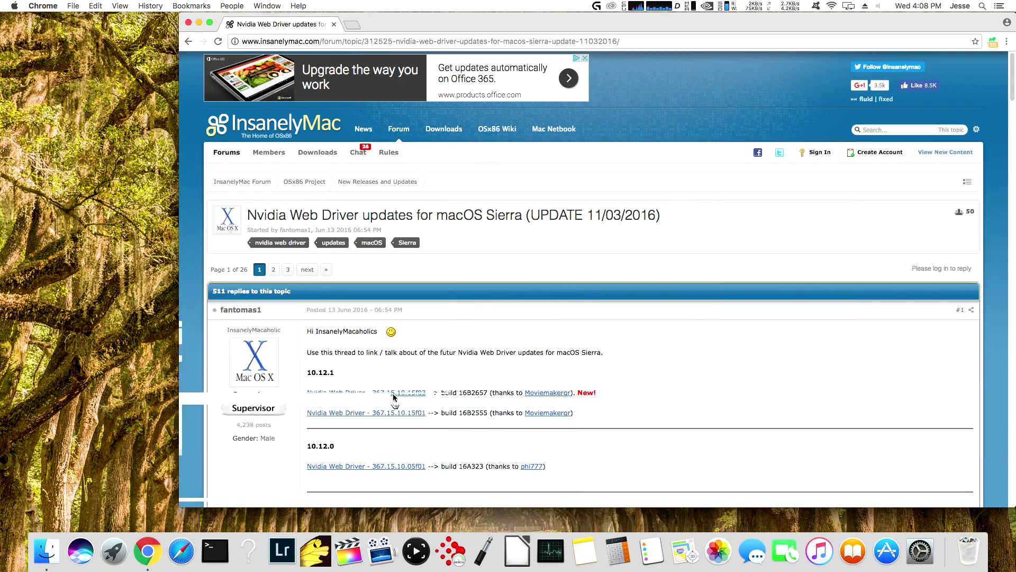
- Download Web Driver 367.15.10.15f03 and install it on El Capitan, authorising with the admin password
left_click(394, 393)
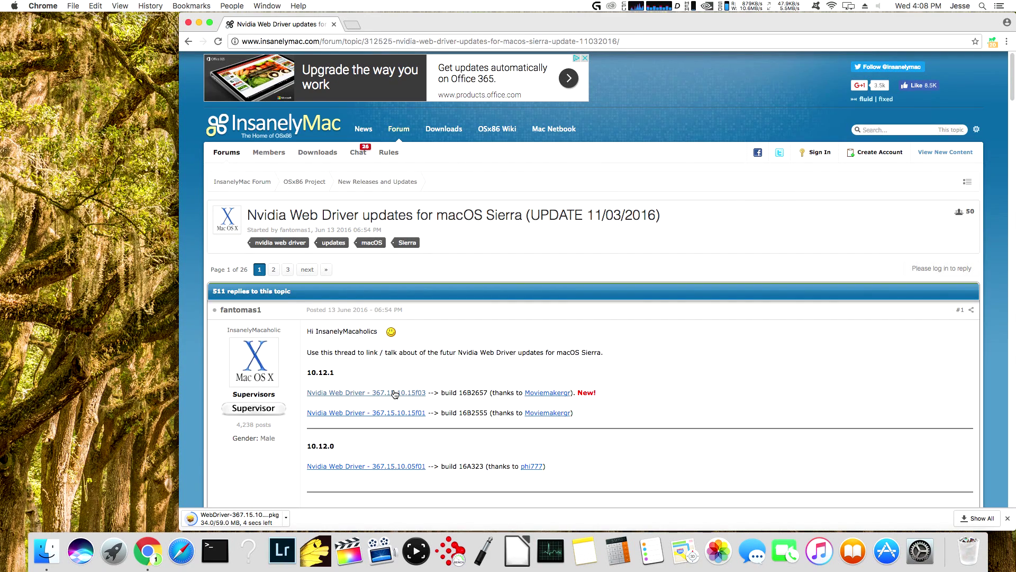
left_click(233, 517)
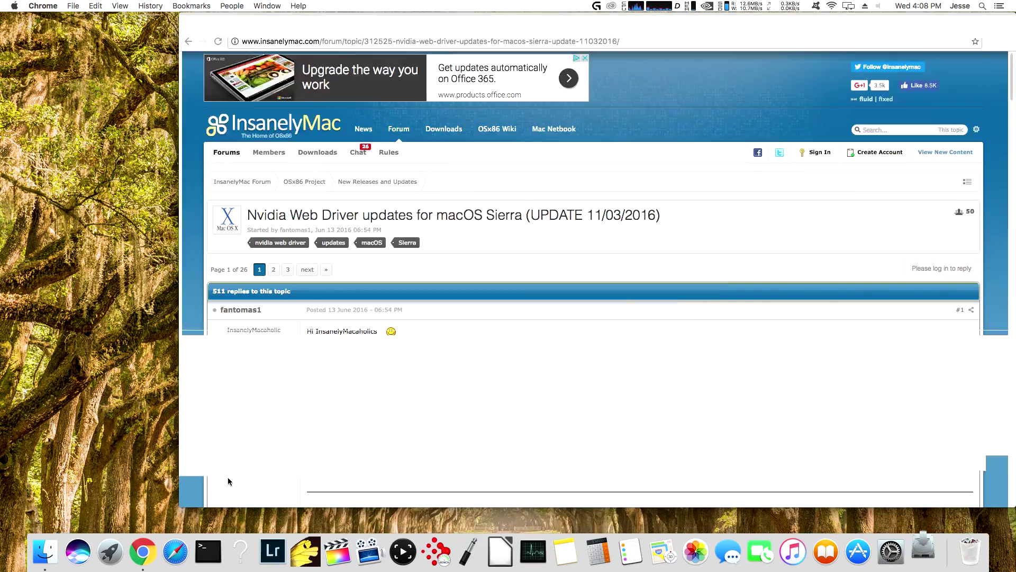
left_click(636, 349)
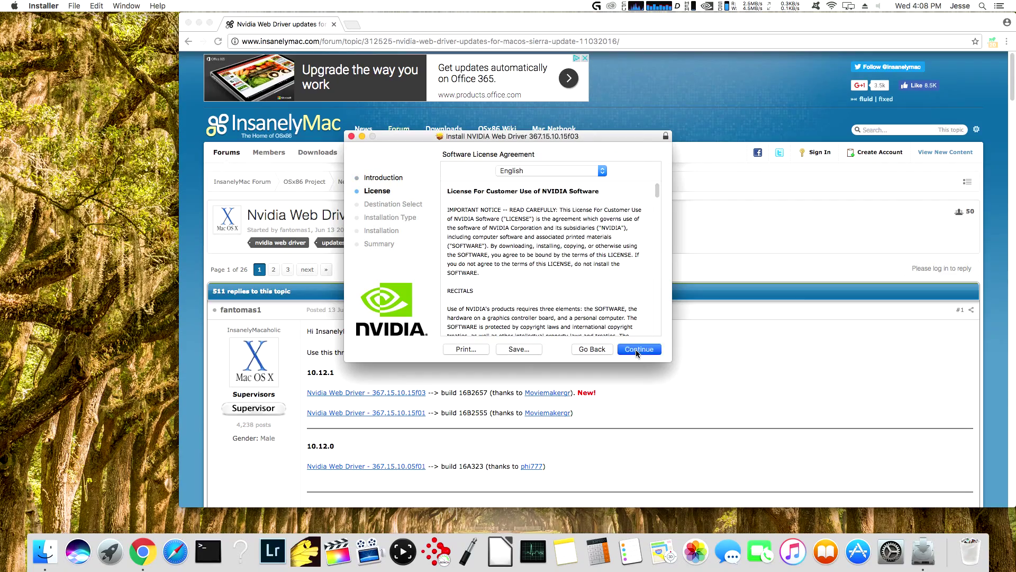
left_click(636, 349)
left_click(606, 224)
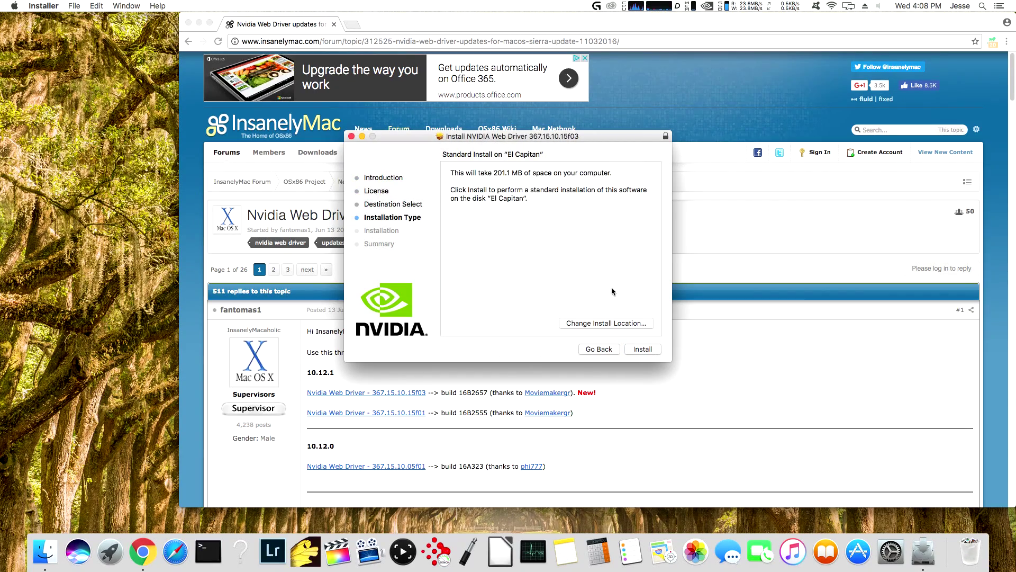
left_click(639, 348)
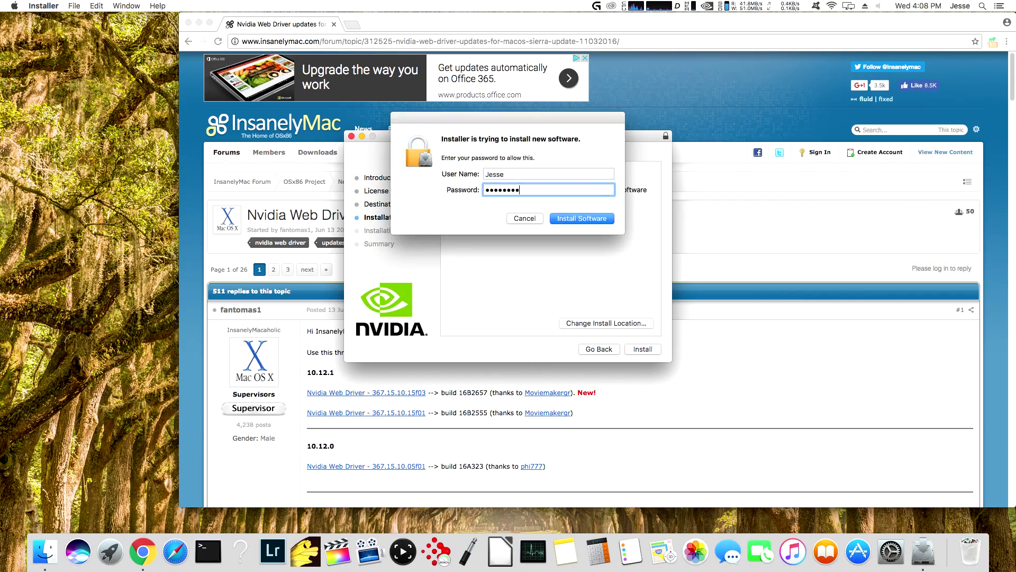
key("Return")
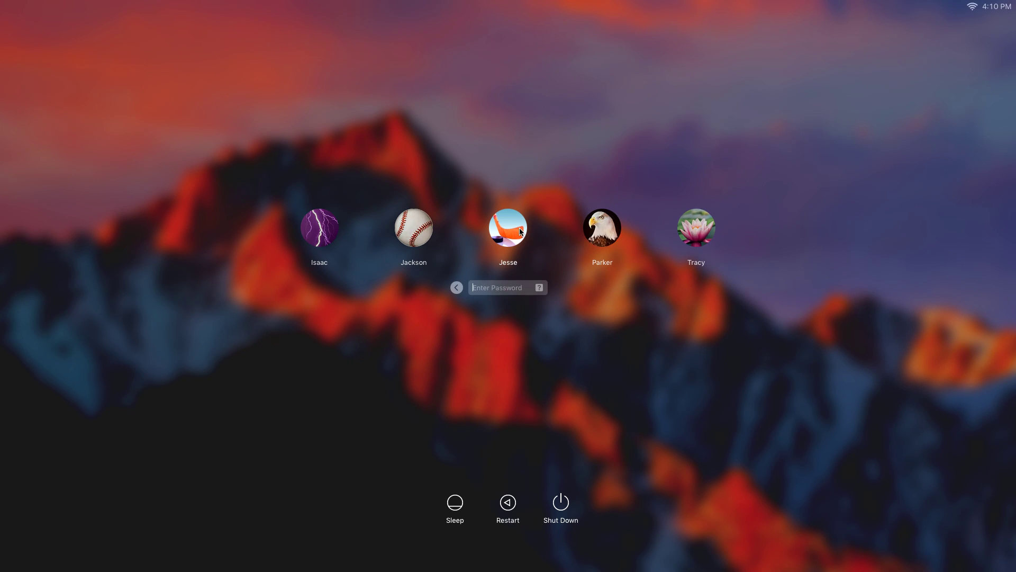
- Enter the user account's password at the login window and log in to the desktop
type("••")
key("Return")
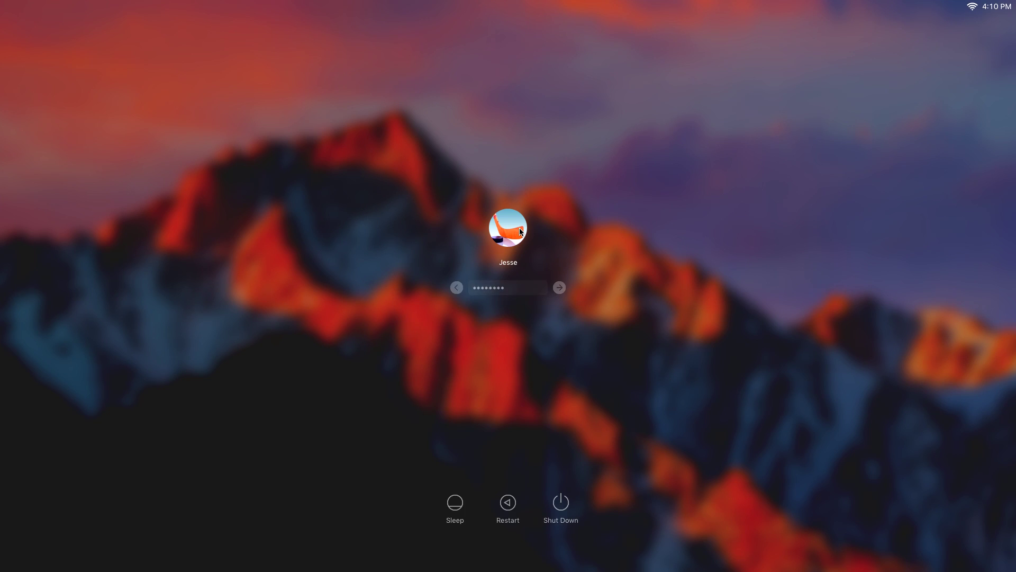